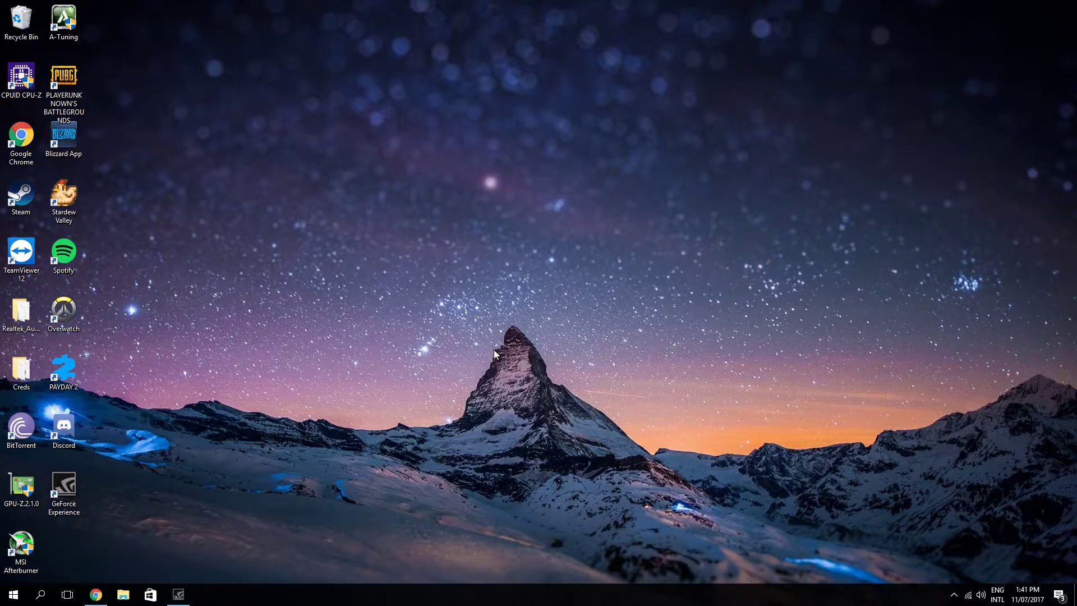
click(104, 590)
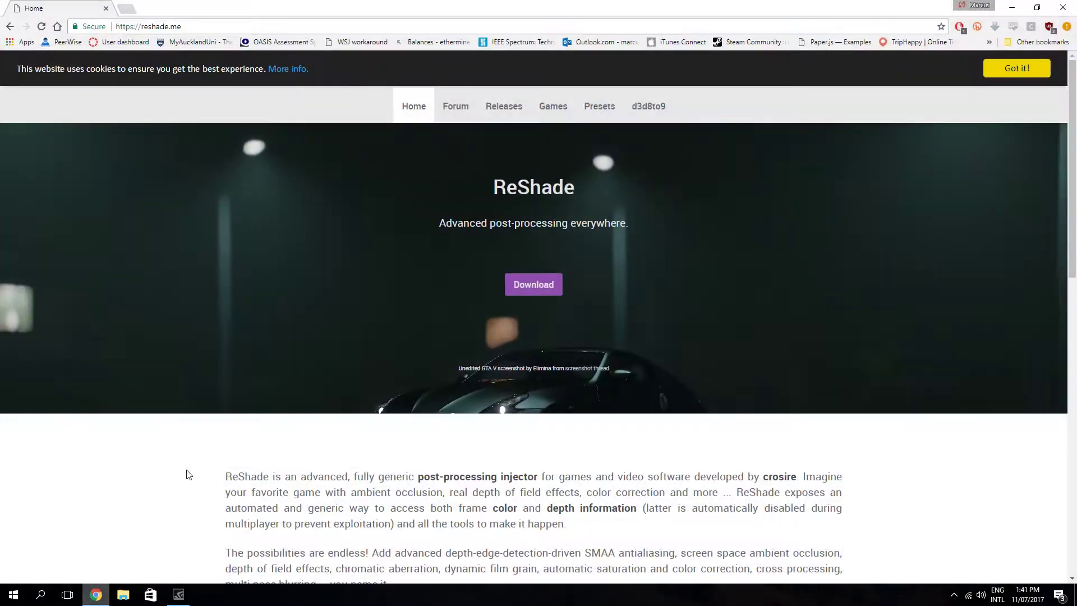
click(187, 26)
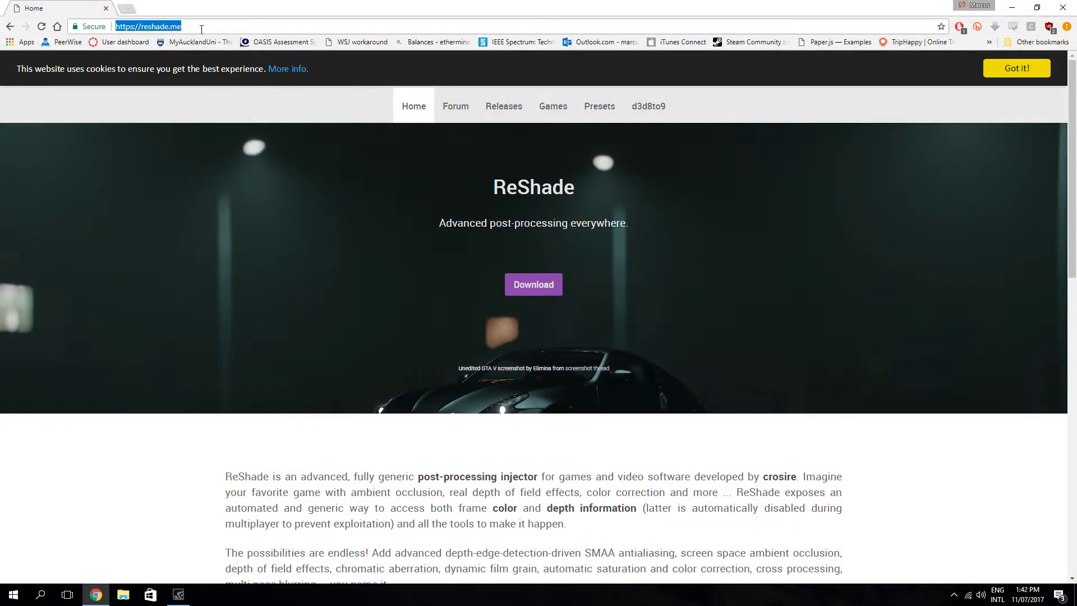
click(526, 288)
click(533, 489)
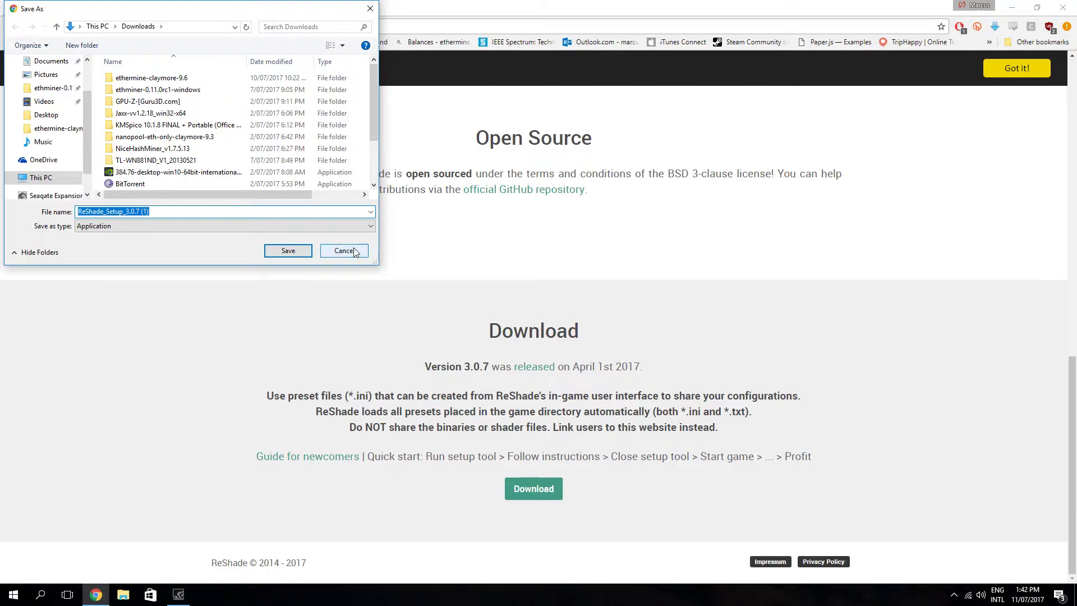
click(354, 252)
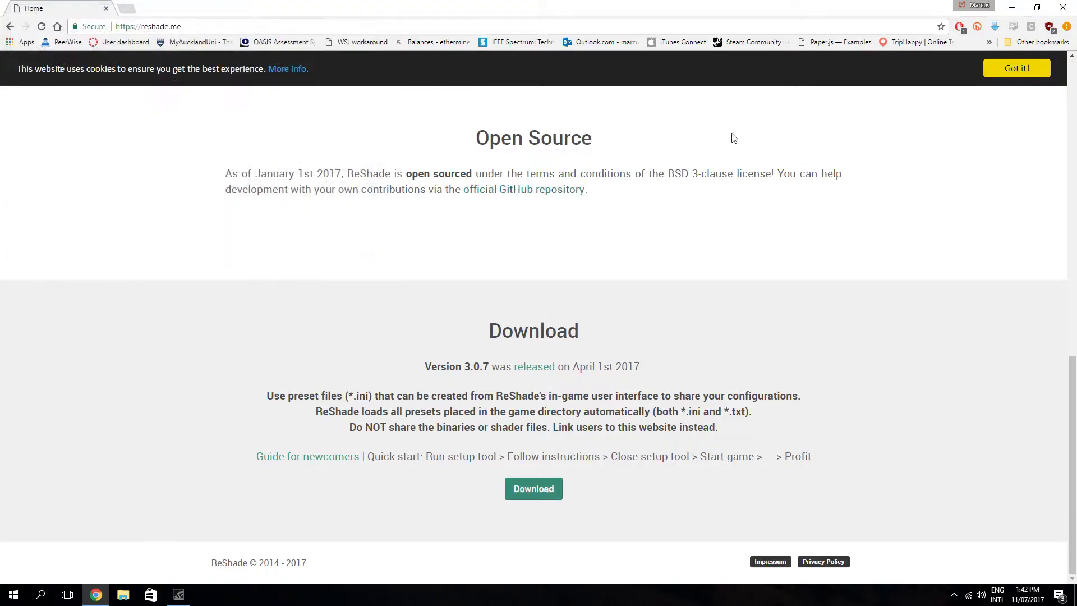
- Launch ReShade_Setup_3.0.7.exe from the browser's downloads list and close Chrome
click(1067, 26)
click(872, 148)
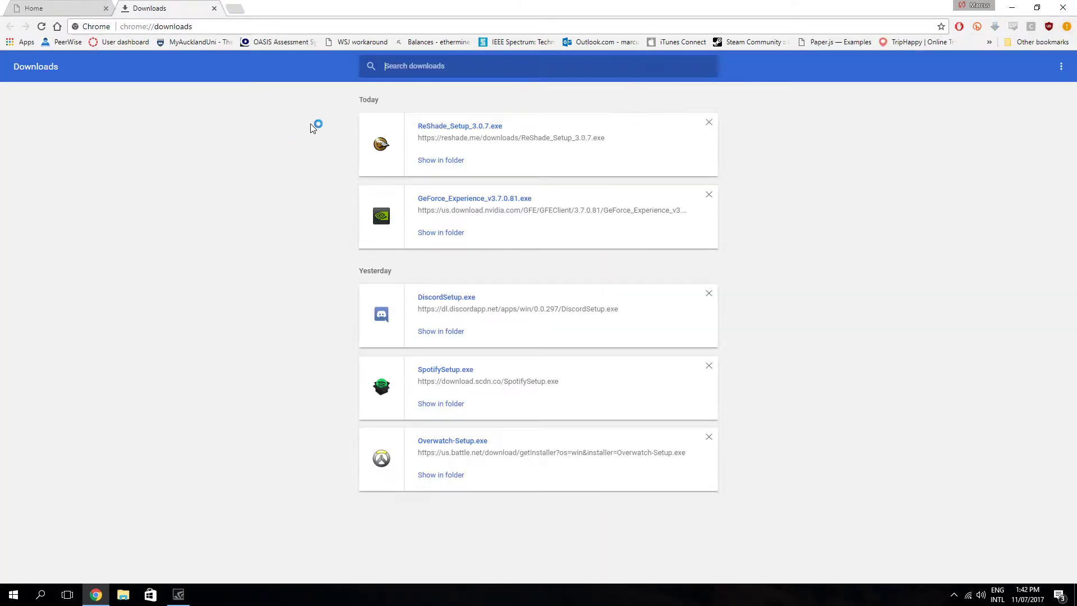
click(468, 127)
click(589, 310)
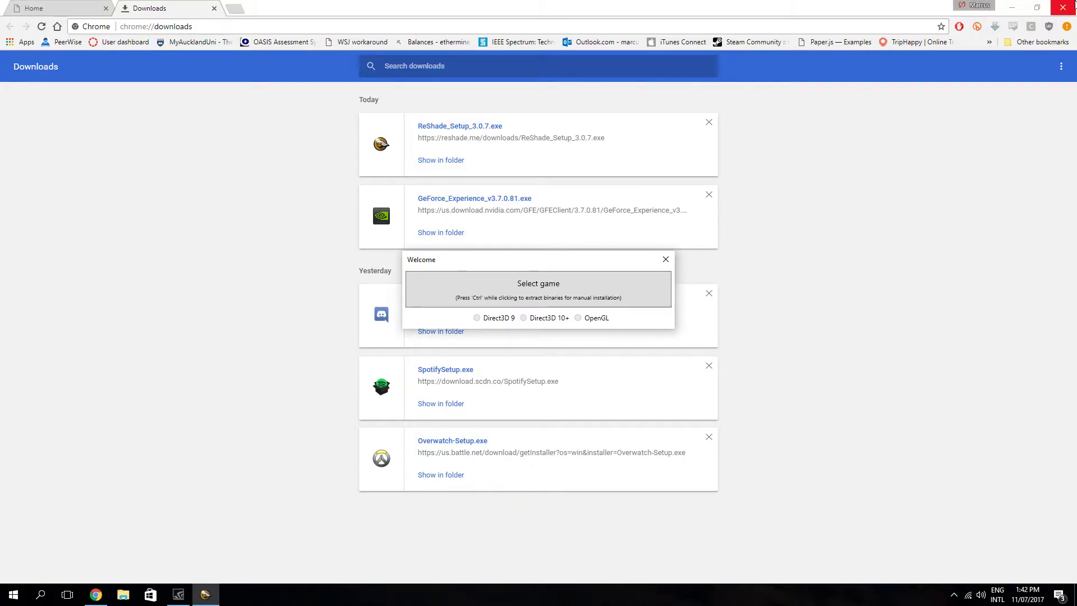
click(1063, 7)
- Start selecting the game in the ReShade installer and show the full path of the game folder
click(496, 283)
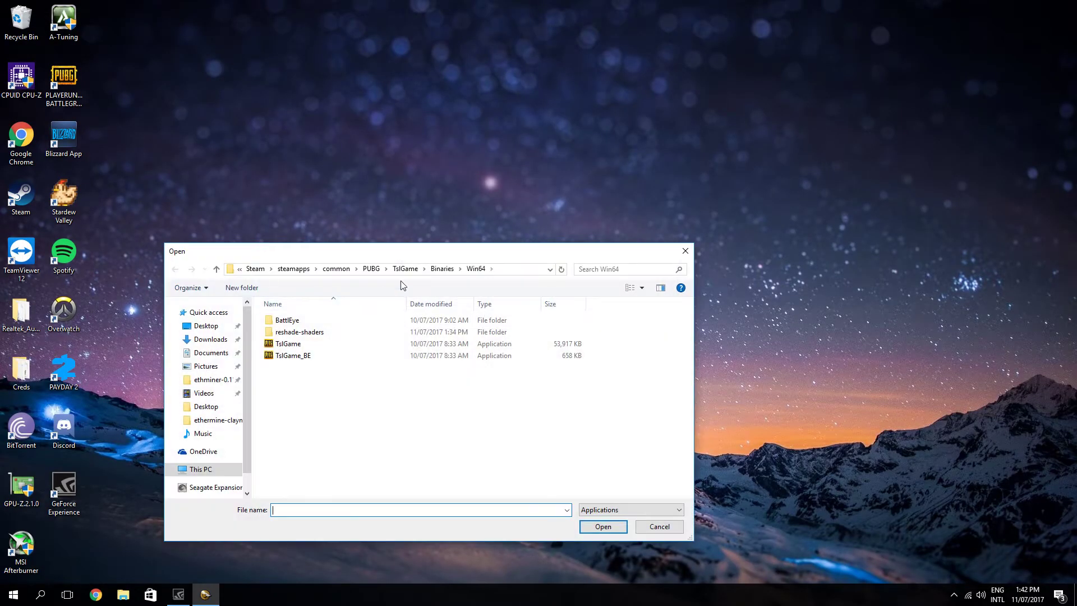
click(522, 270)
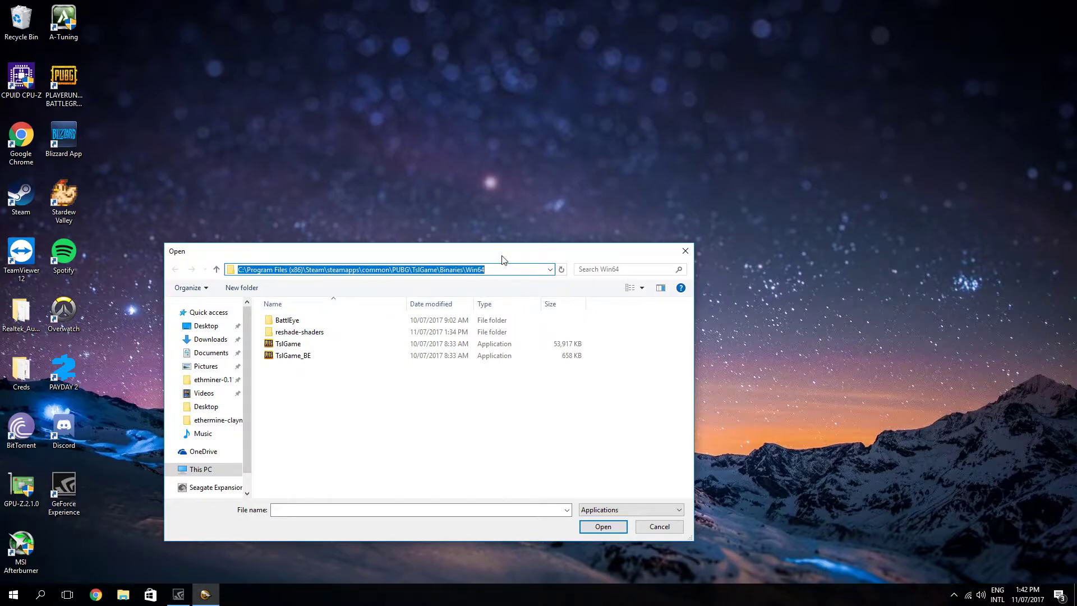
drag(503, 250, 690, 216)
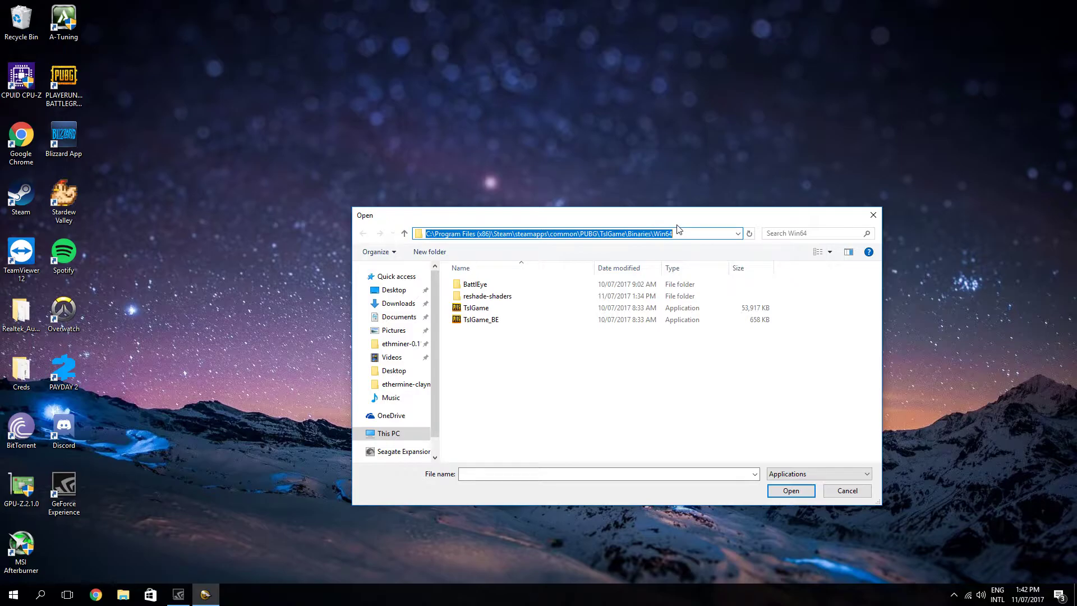
- Browse from This PC to C:\Program Files (x86)\Steam\steamapps\common
click(392, 434)
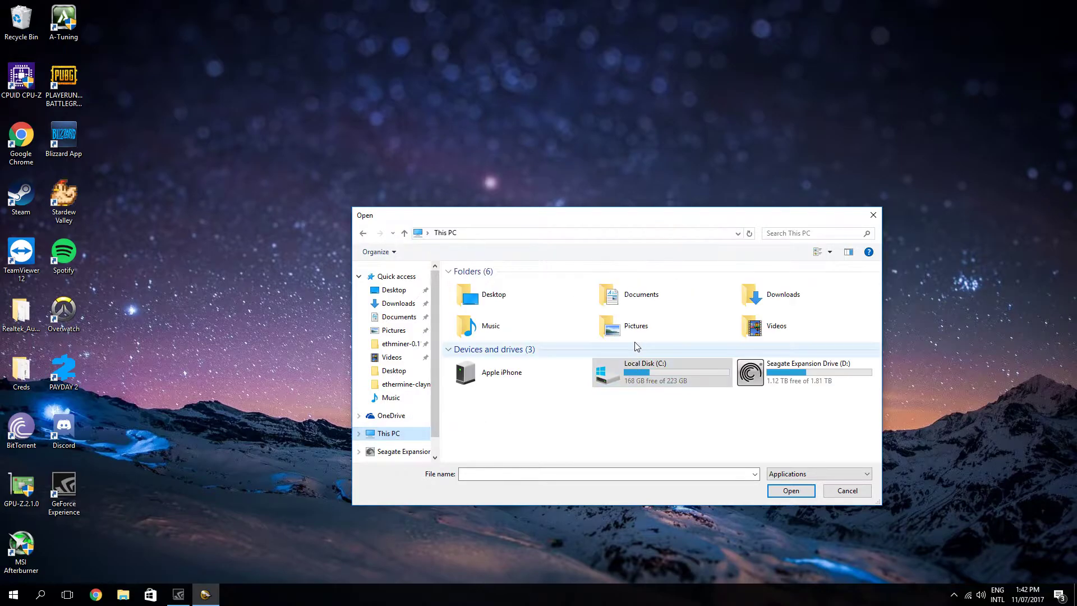
double_click(623, 373)
double_click(516, 319)
scroll(555, 351, down, 5)
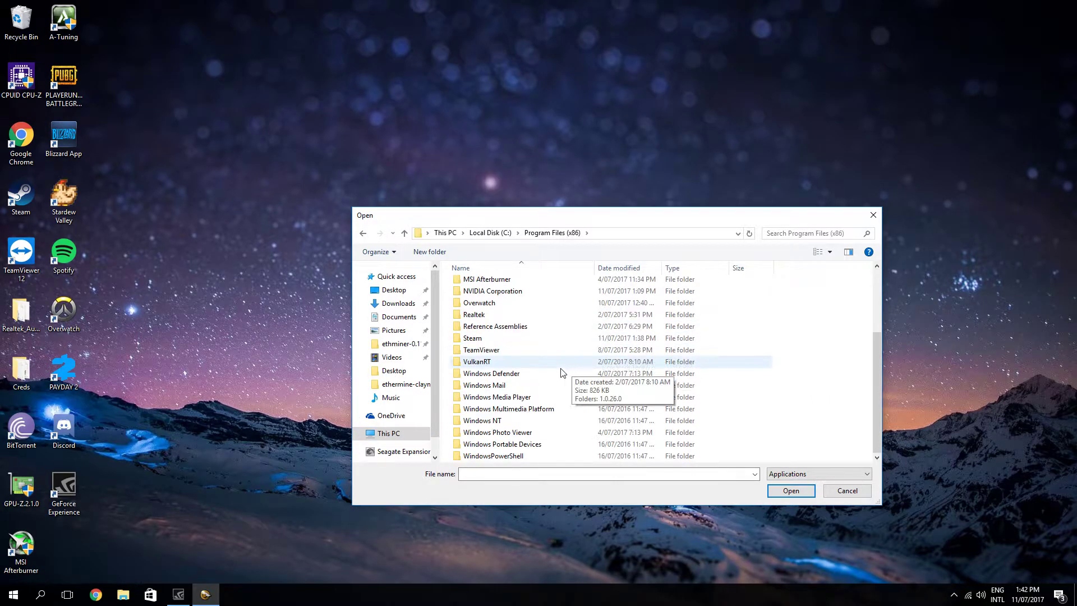
double_click(484, 338)
scroll(492, 353, down, 4)
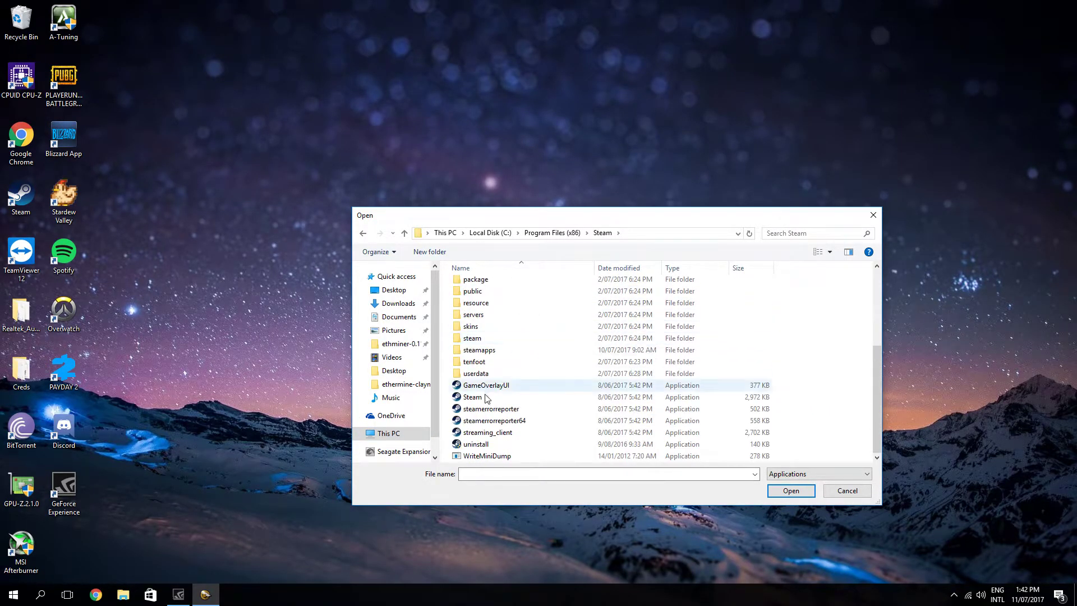
double_click(493, 351)
double_click(476, 286)
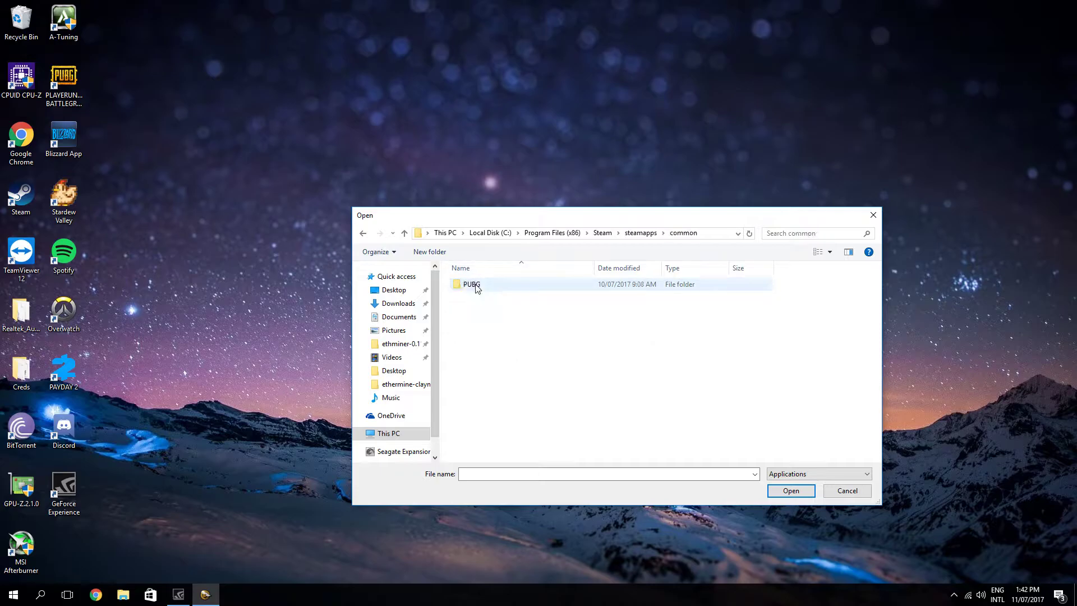
- Select the TslGame application in PUBG\TslGame\Binaries\Win64 as the game for ReShade
double_click(499, 289)
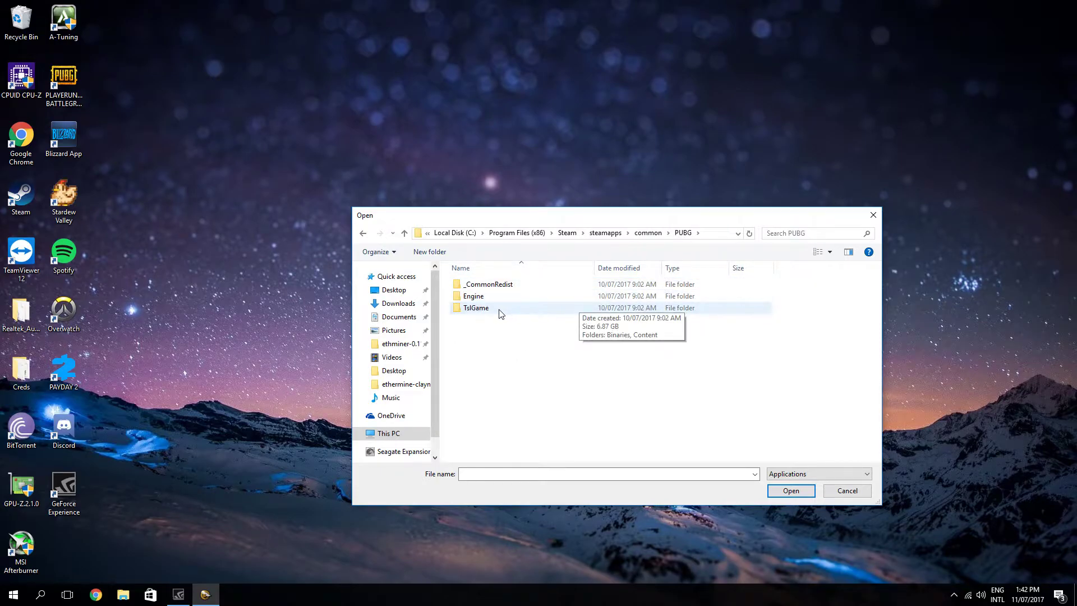
double_click(500, 312)
double_click(511, 286)
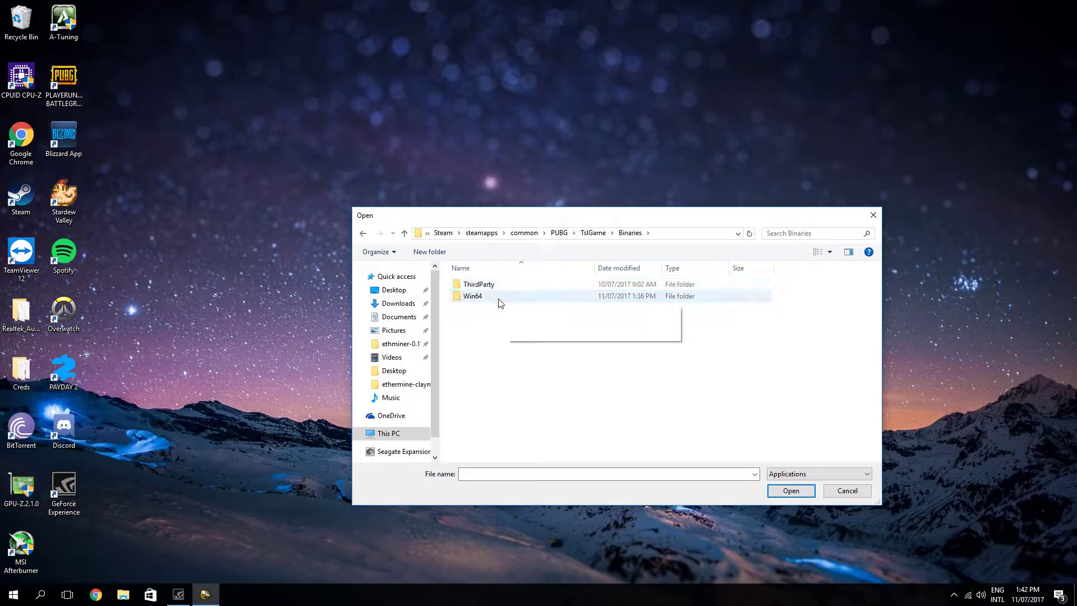
double_click(492, 299)
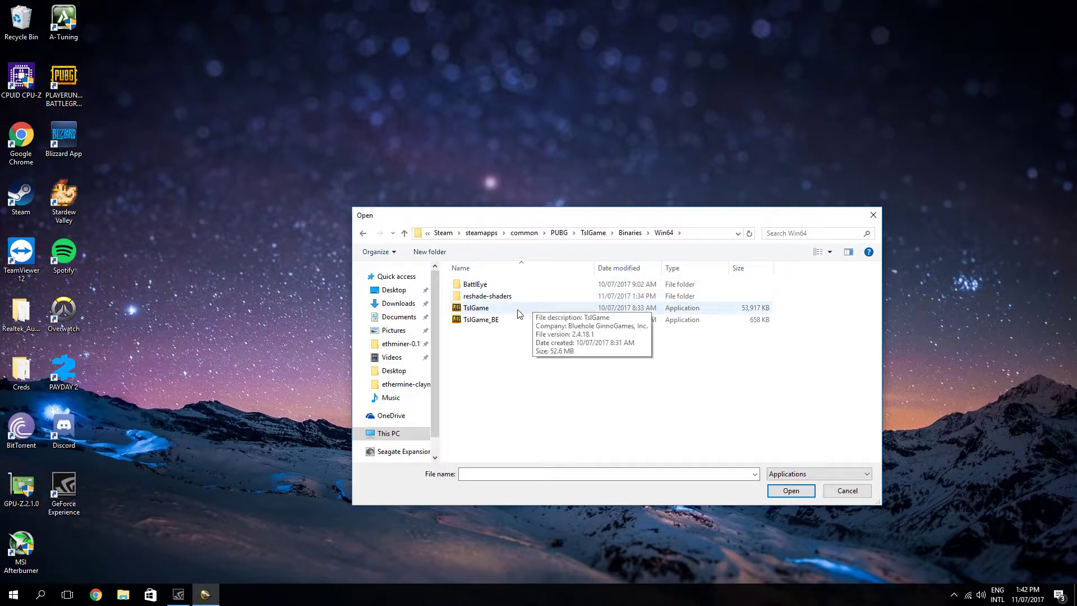
click(512, 310)
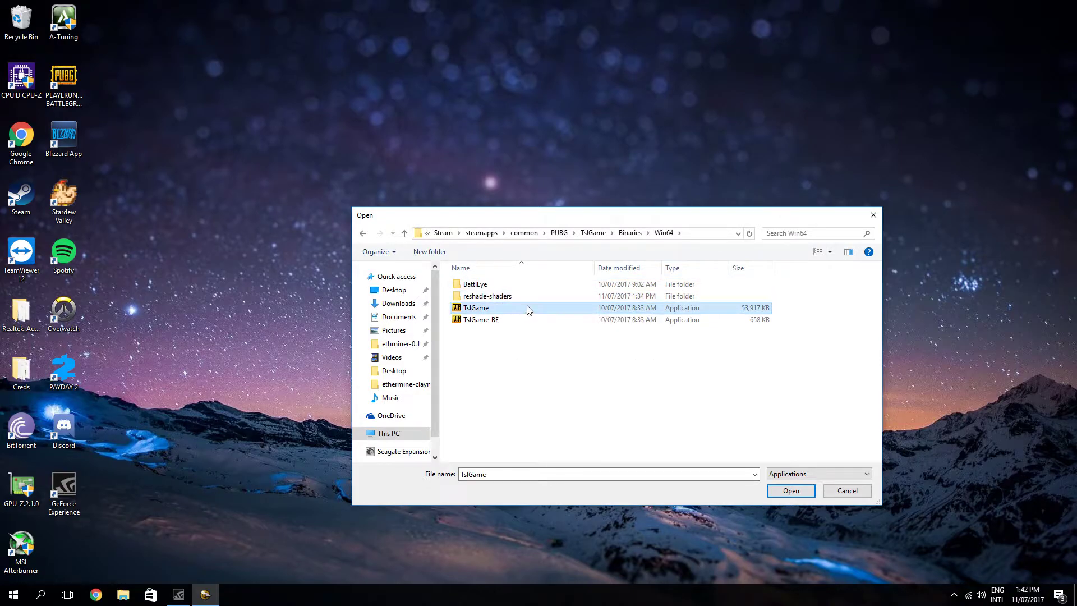
click(790, 490)
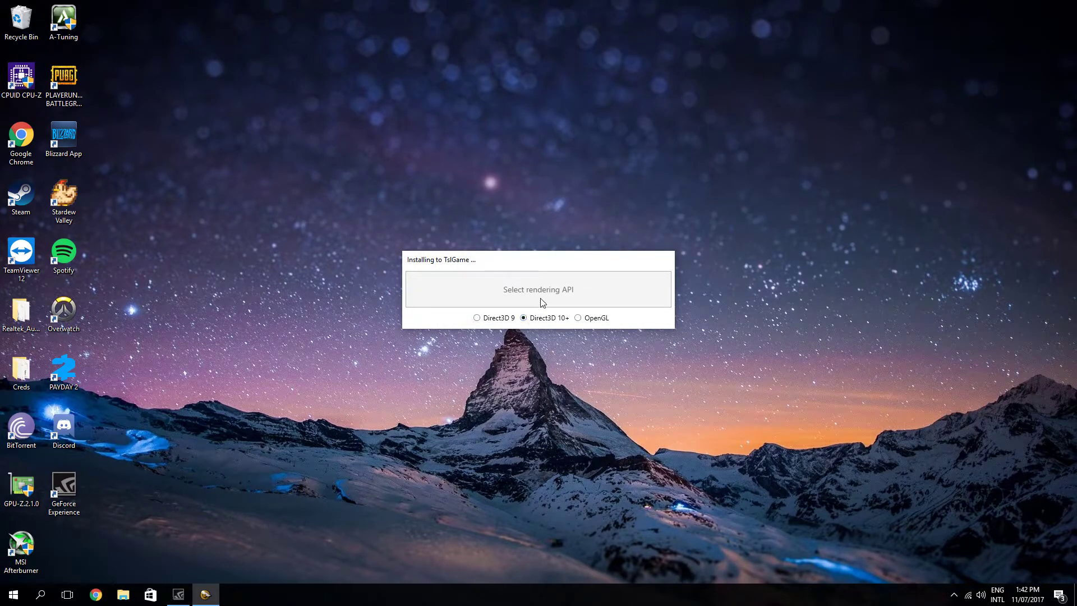
- Overwrite the existing installation using the Direct3D 10+ rendering API, and accept the download of the standard effects
click(524, 318)
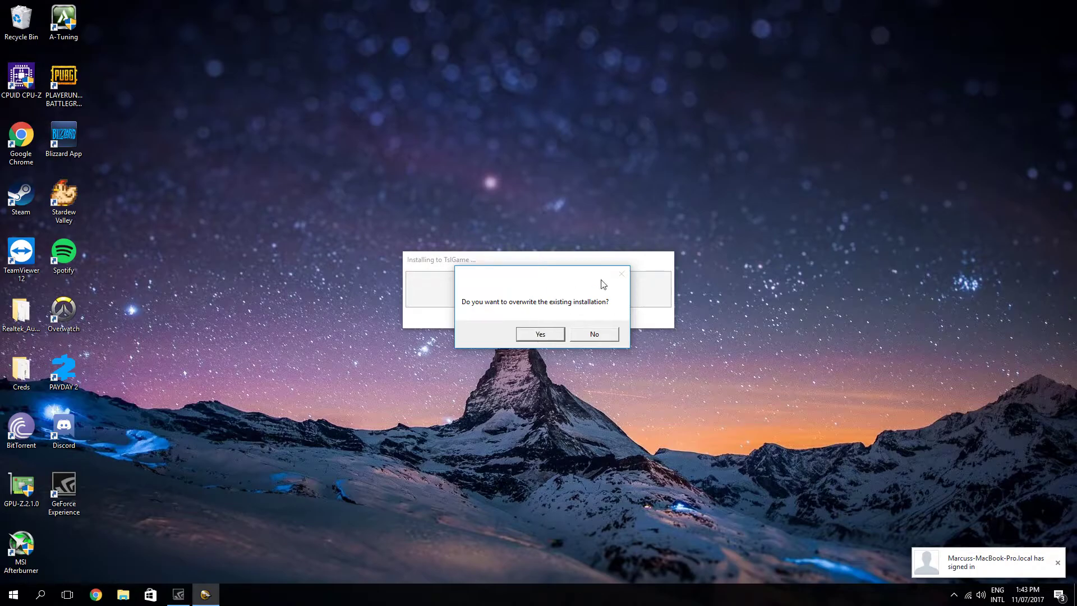
click(542, 336)
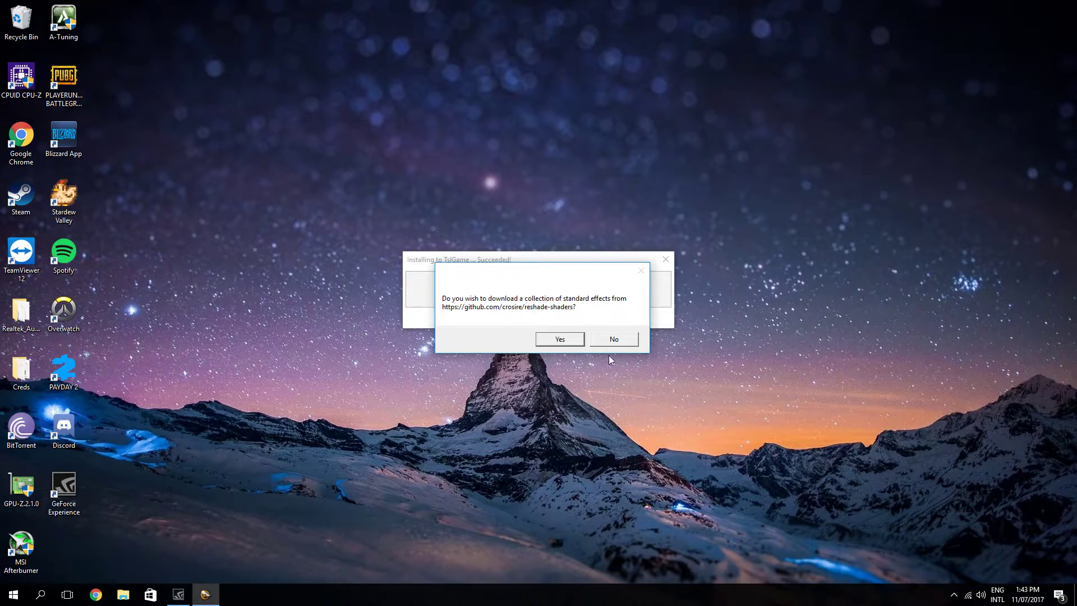
click(560, 339)
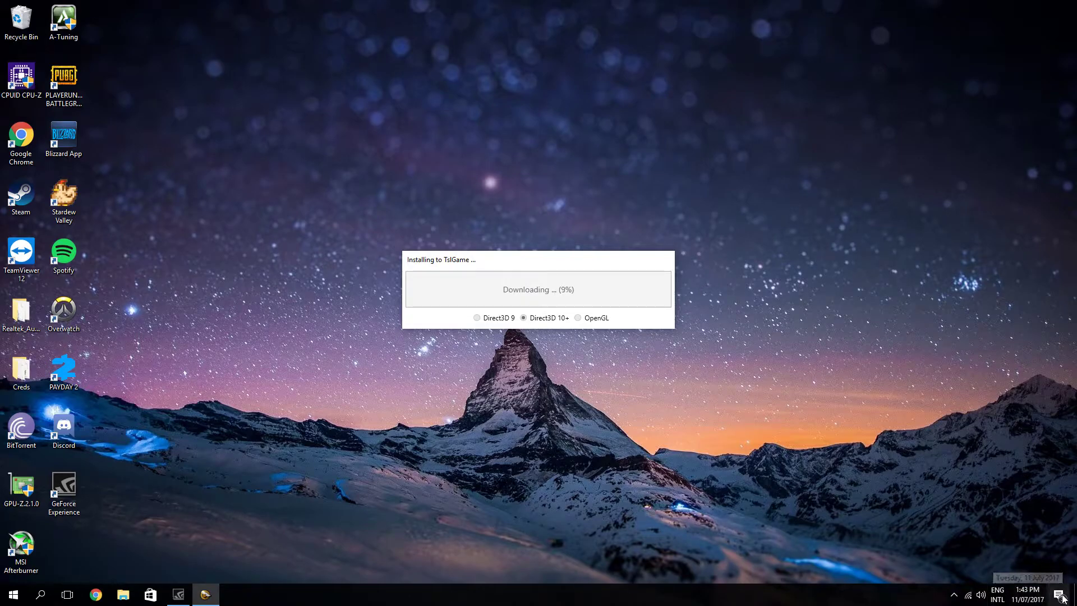
click(1064, 597)
click(1060, 596)
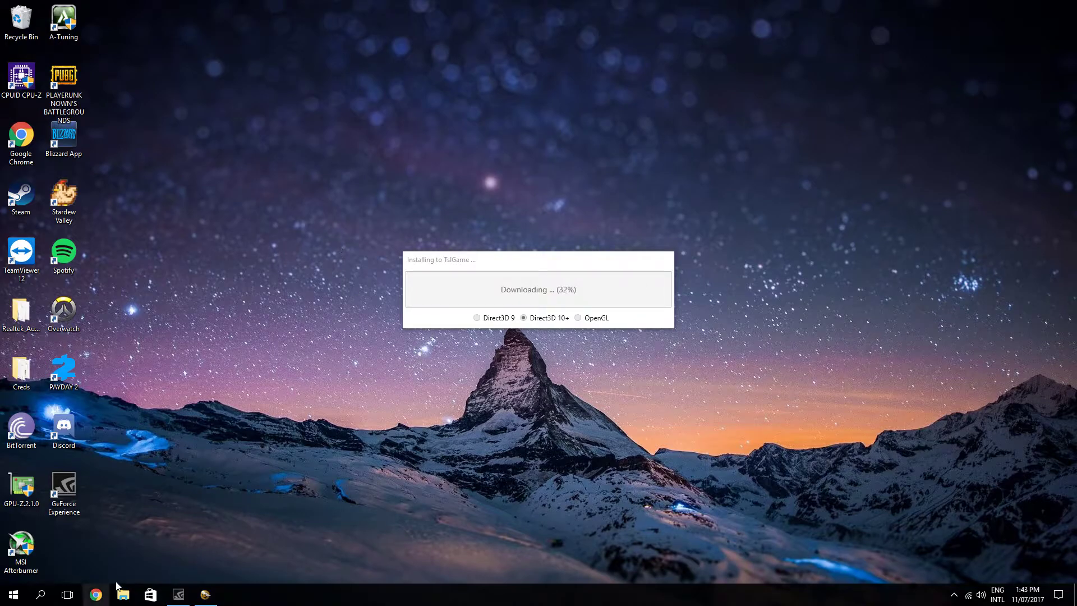
mouse_move(211, 597)
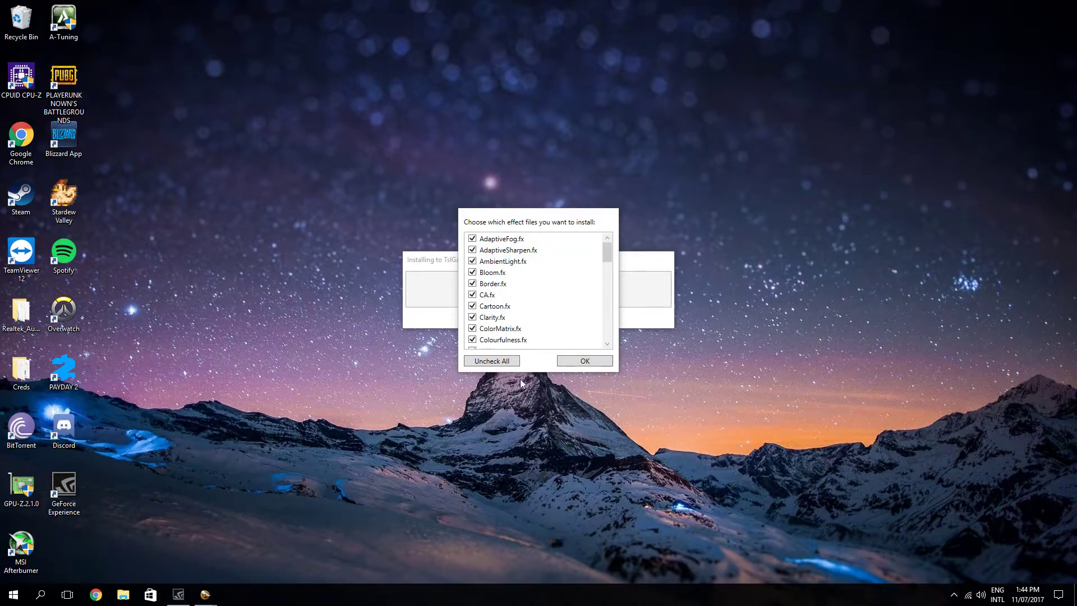
- Deselect all effect files, and include only AdaptiveSharpen.fx, Bloom.fx and Clarity.fx from the start of the list
click(508, 362)
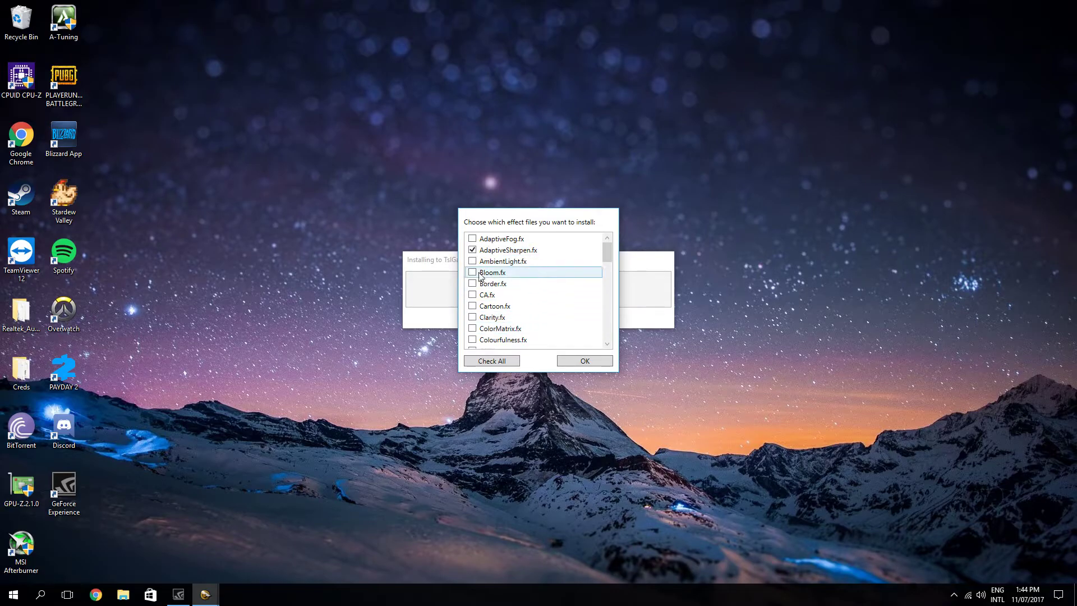
click(473, 251)
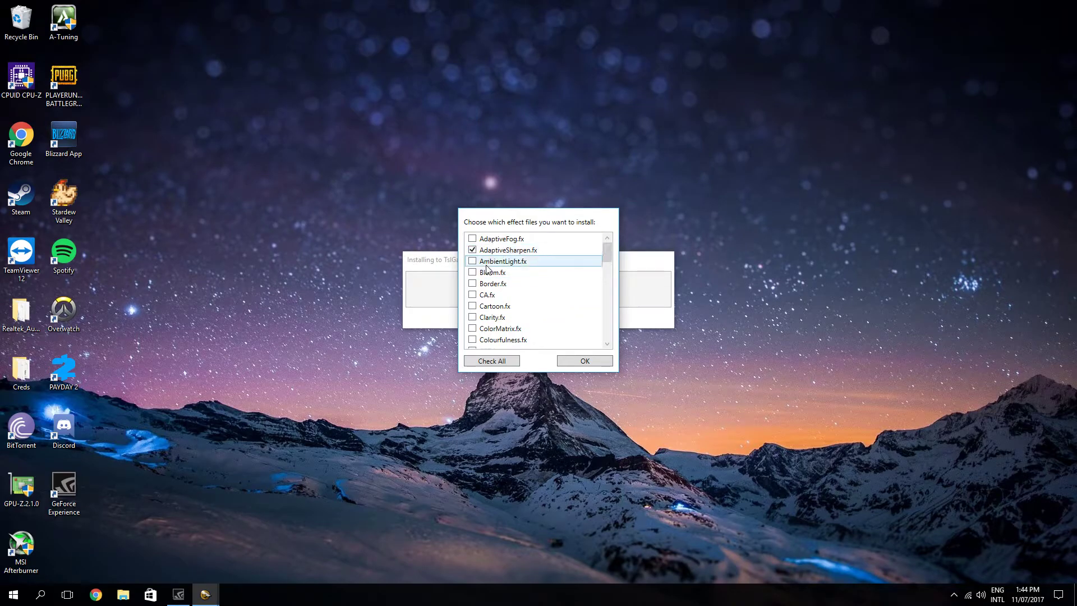
click(473, 273)
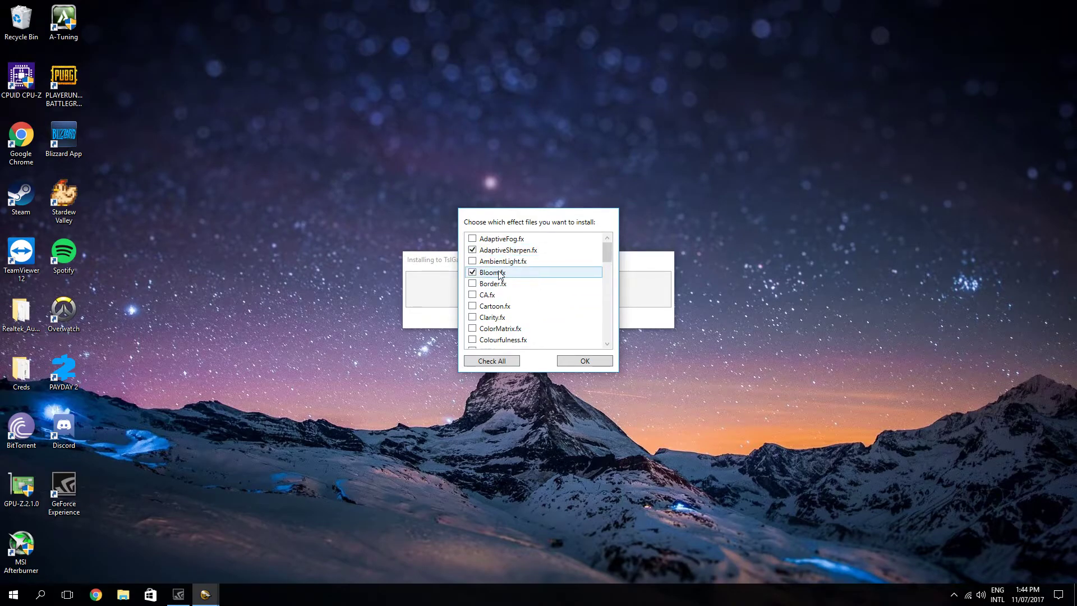
scroll(535, 286, down, 1)
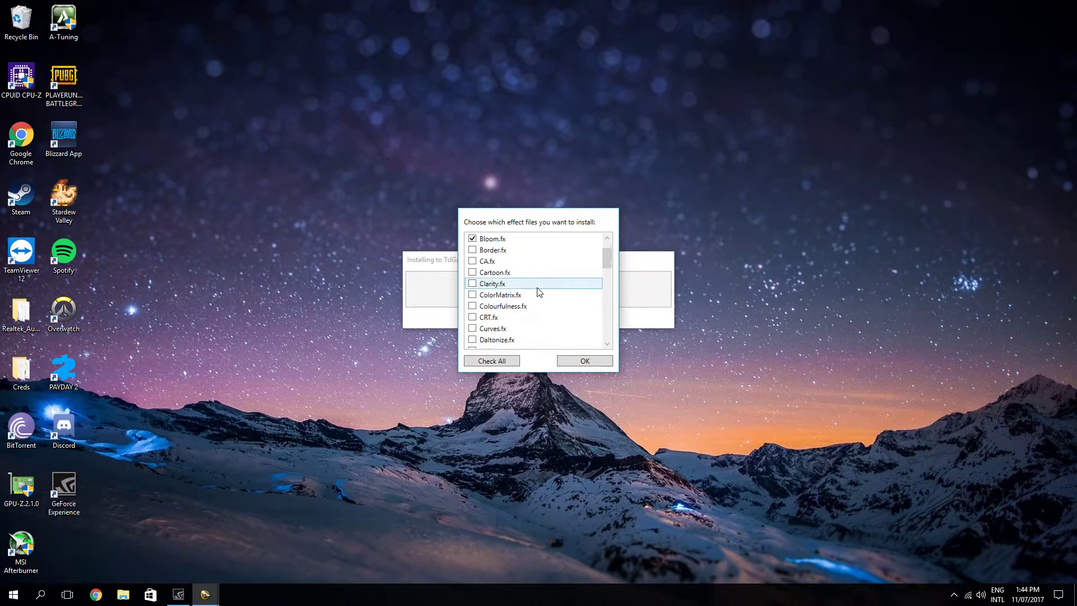
click(473, 285)
- Add HDR.fx, Technicolor.fx, Technicolor2.fx and Vignette.fx to the effects to install, and look back over the list
scroll(571, 291, down, 6)
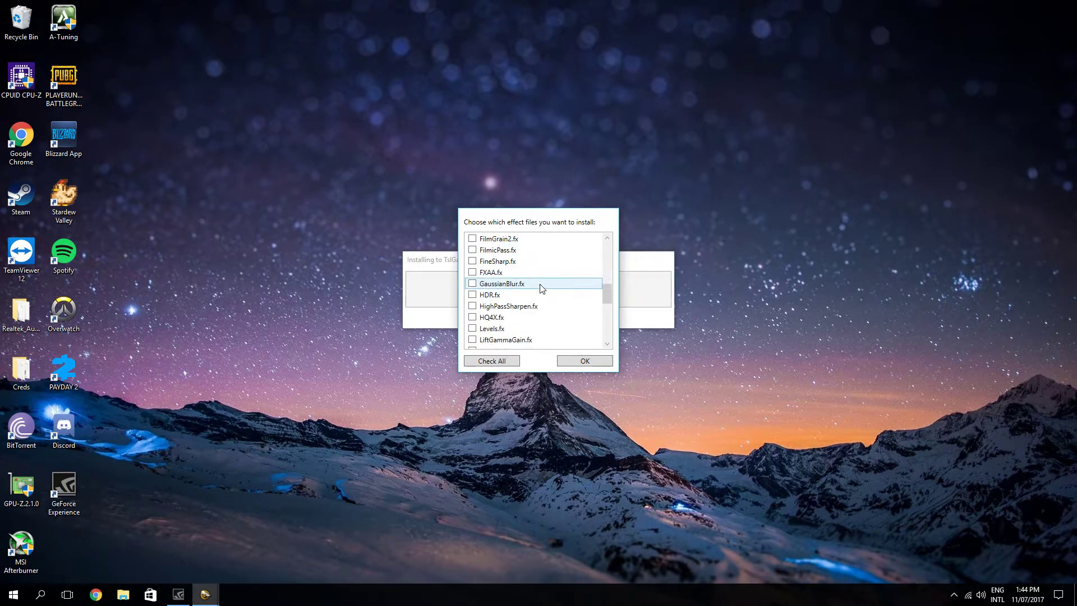
scroll(537, 285, down, 1)
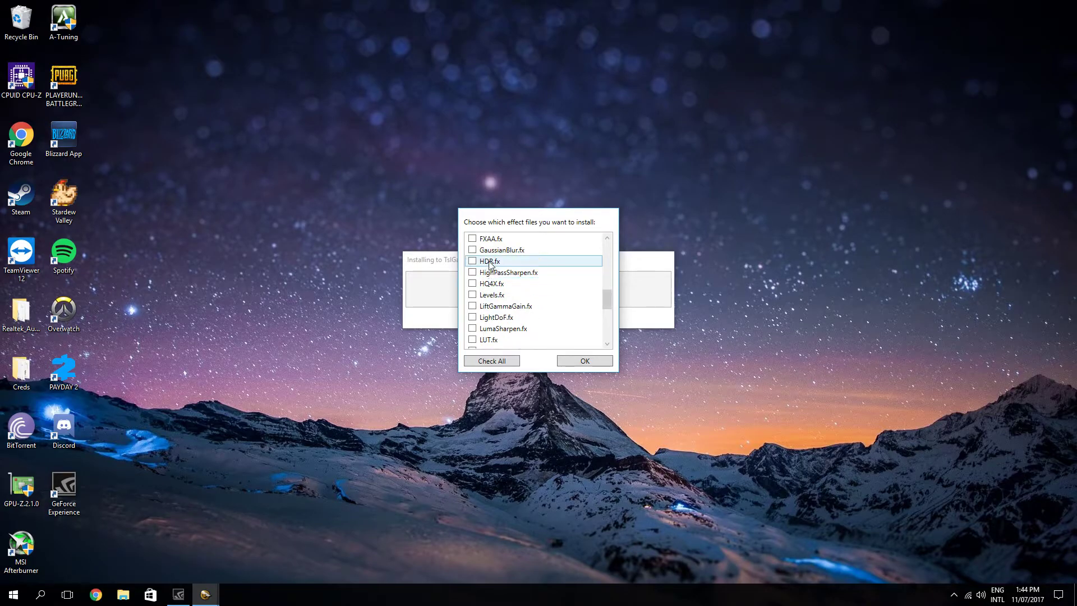
click(473, 261)
scroll(547, 277, down, 1)
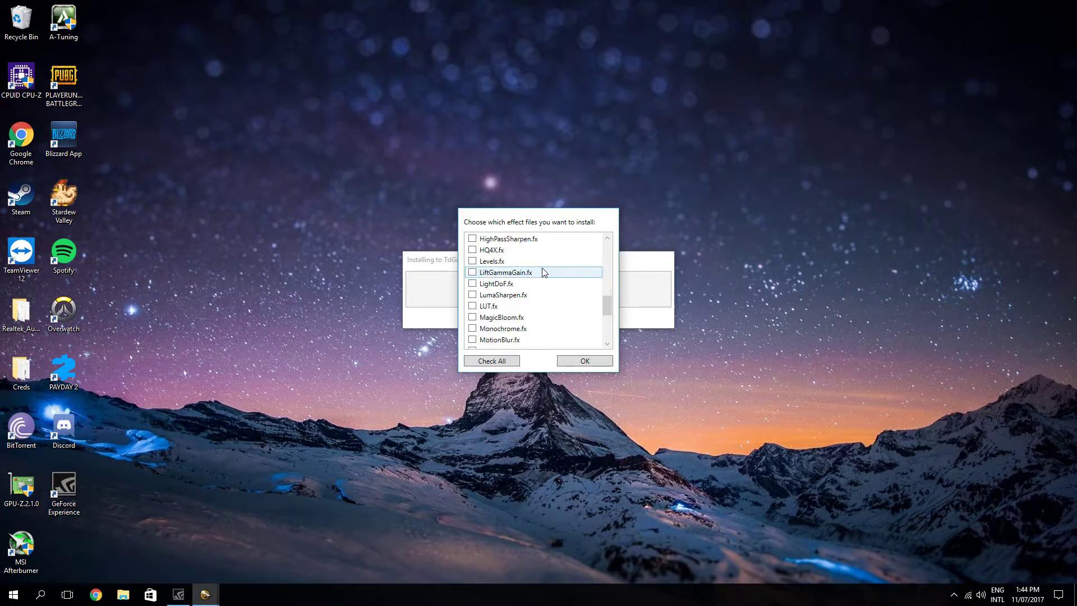
scroll(544, 272, down, 6)
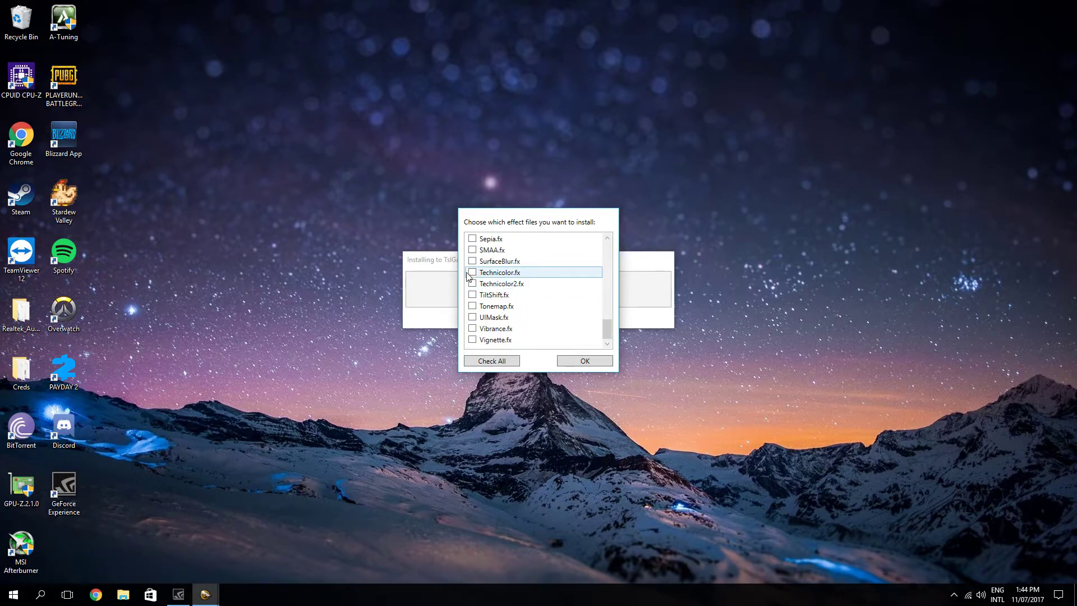
click(471, 273)
click(472, 283)
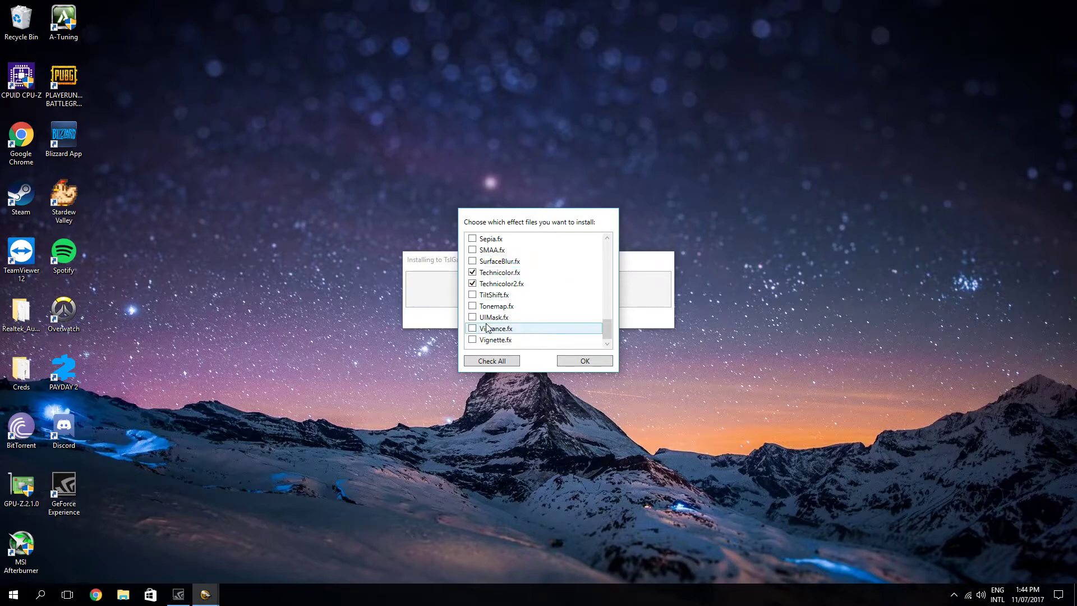
click(472, 340)
scroll(499, 297, up, 1)
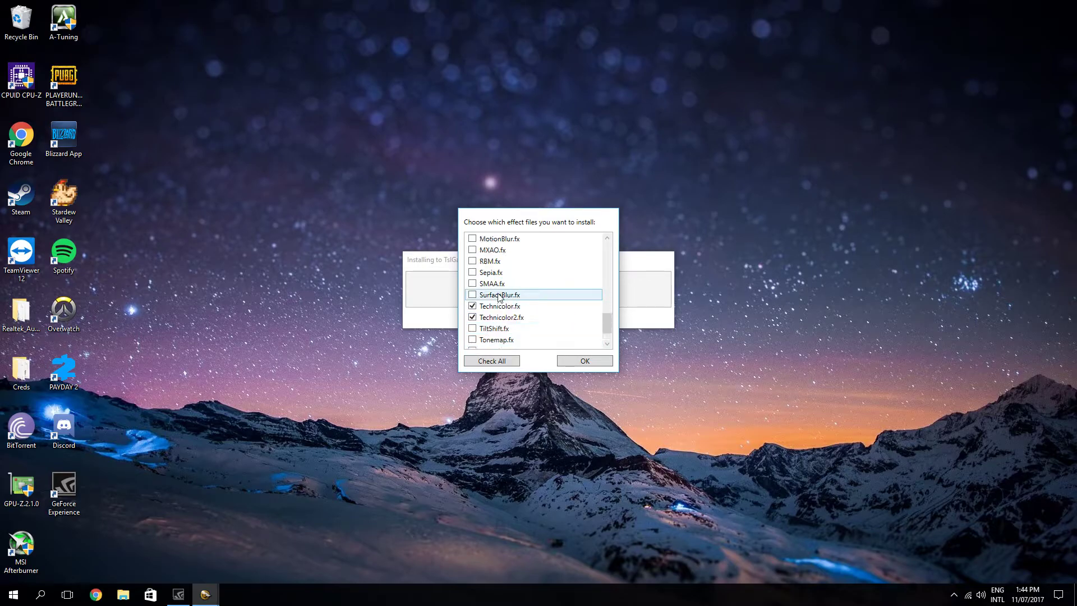
scroll(522, 283, up, 3)
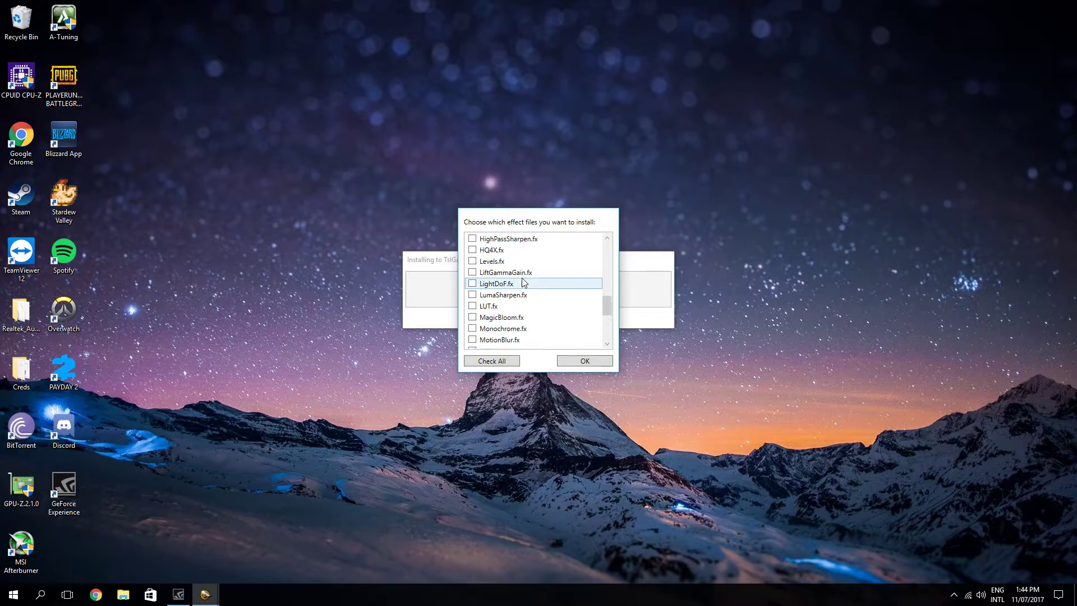
scroll(523, 281, up, 5)
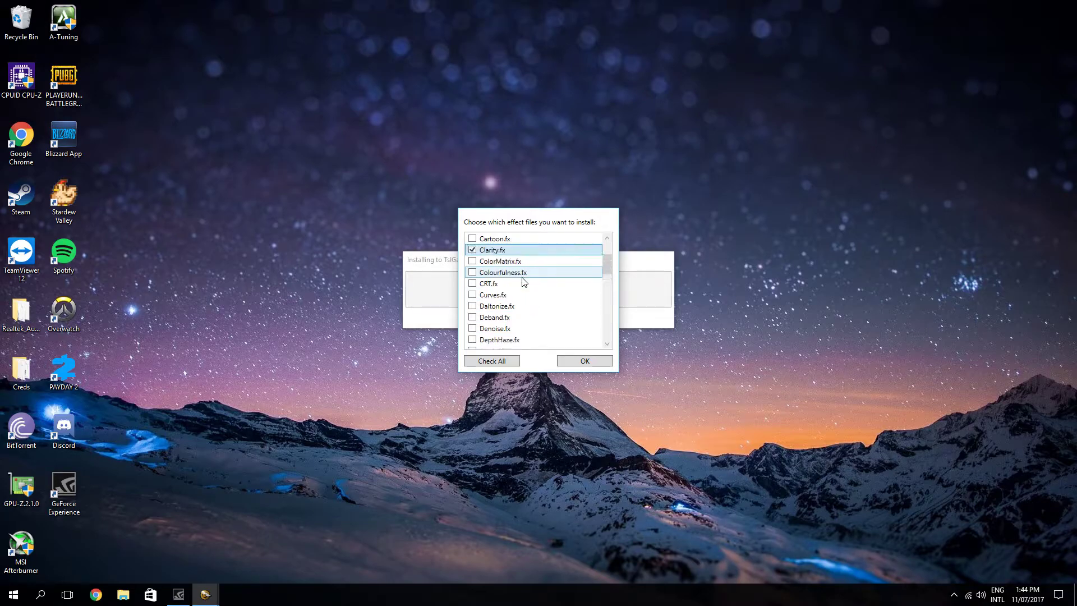
- Install the chosen effect files for TslGame, and close the ReShade installer
scroll(523, 281, up, 2)
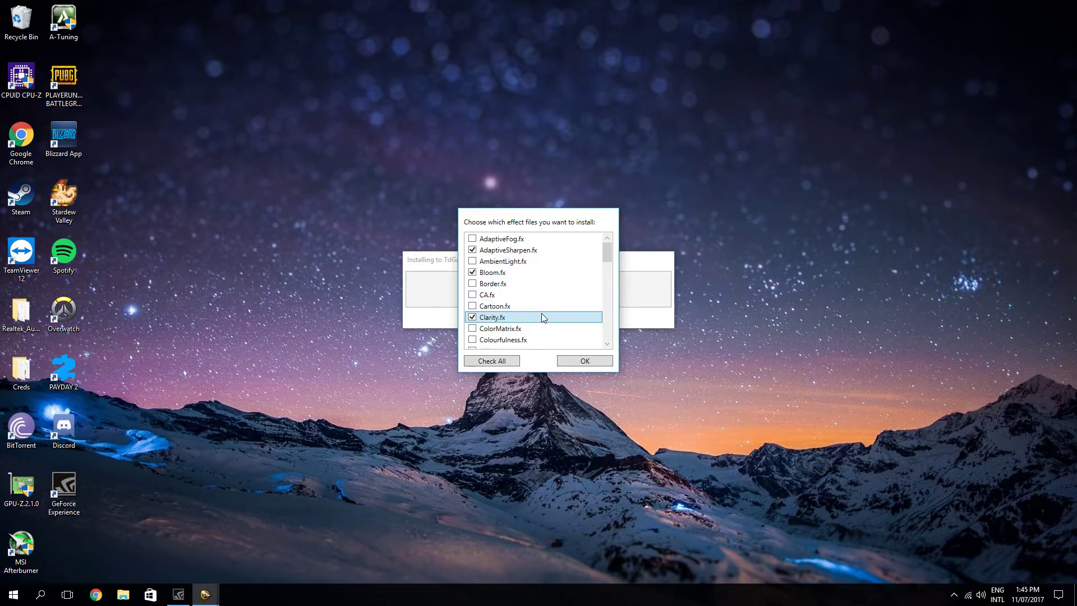
scroll(571, 315, down, 3)
click(583, 361)
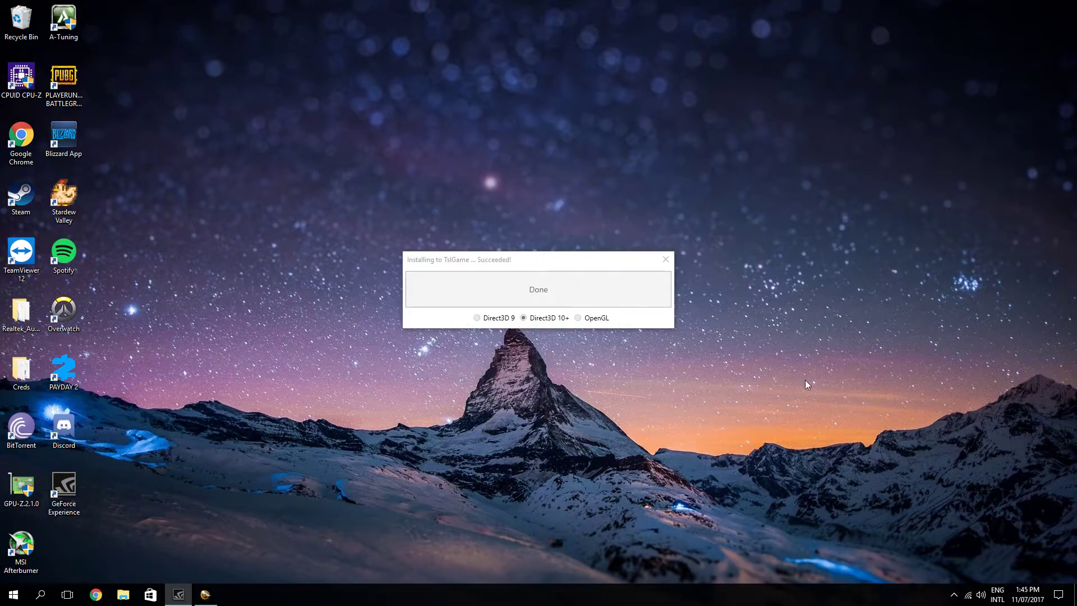
click(666, 259)
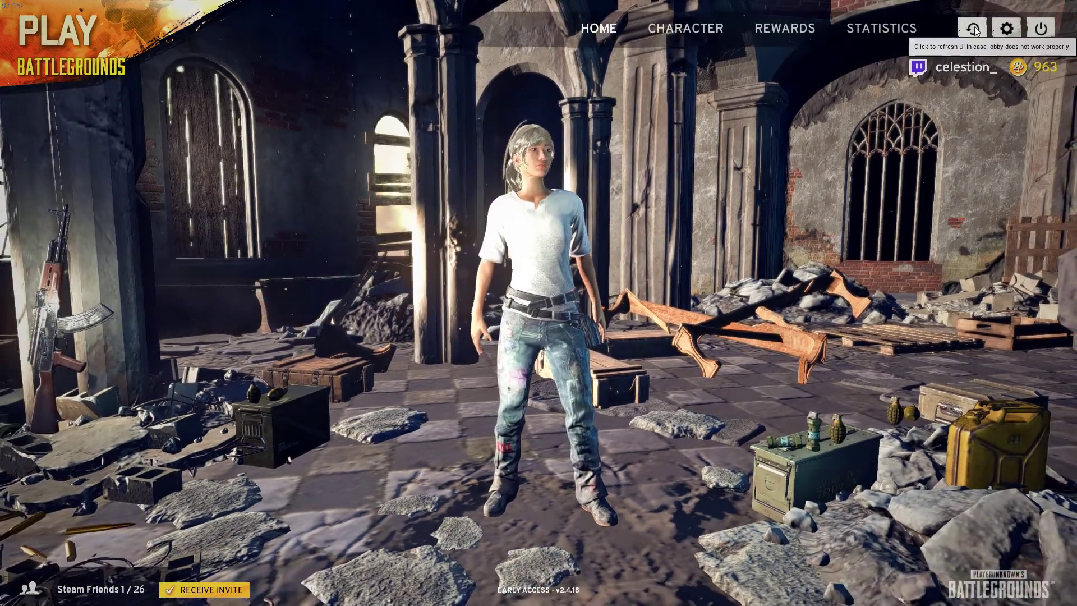
- In the graphics settings of PUBG, set Texture and View Distance to Ultra, and close the settings
click(1008, 12)
scroll(601, 346, down, 2)
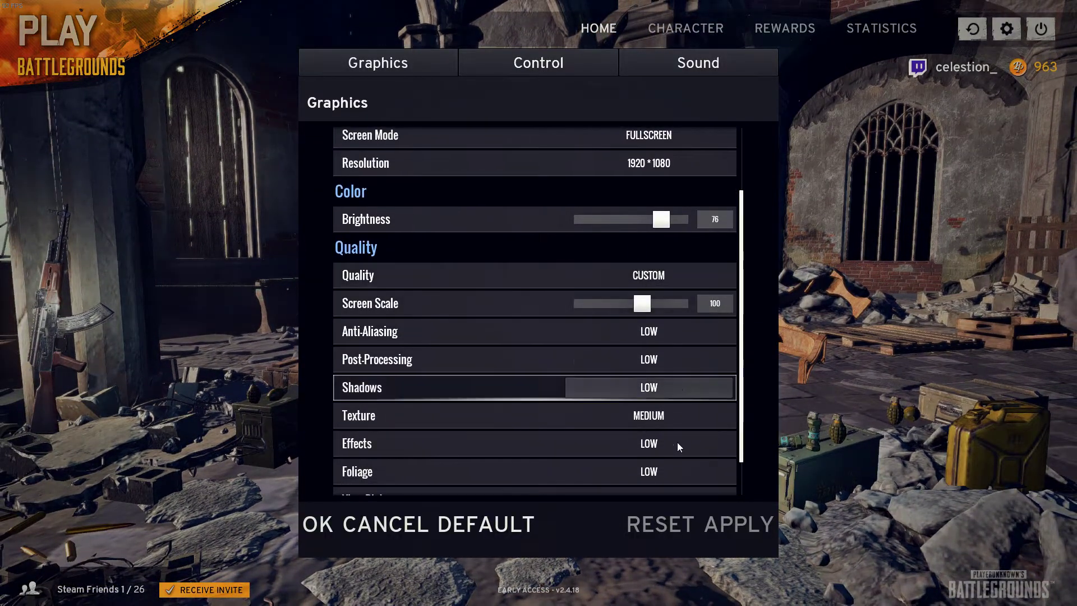
click(673, 418)
click(669, 483)
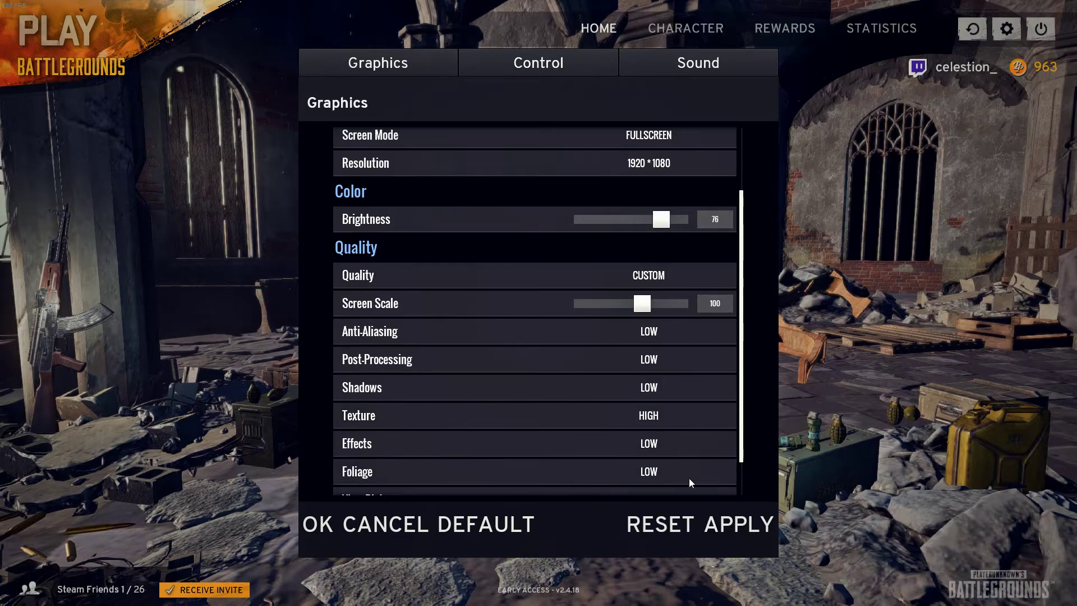
click(670, 422)
click(650, 493)
scroll(701, 387, down, 1)
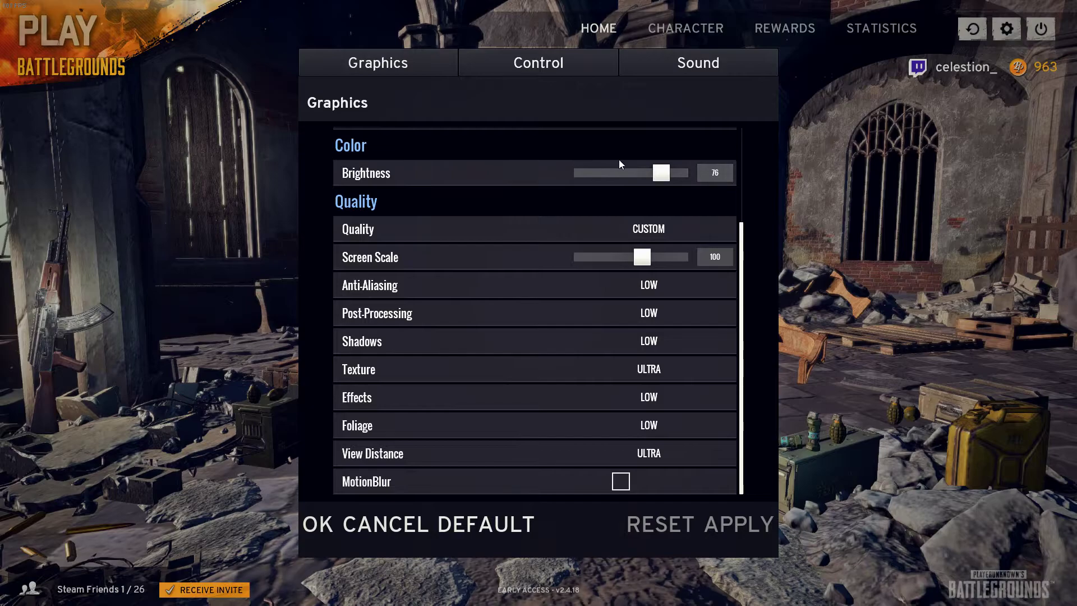
key(Escape)
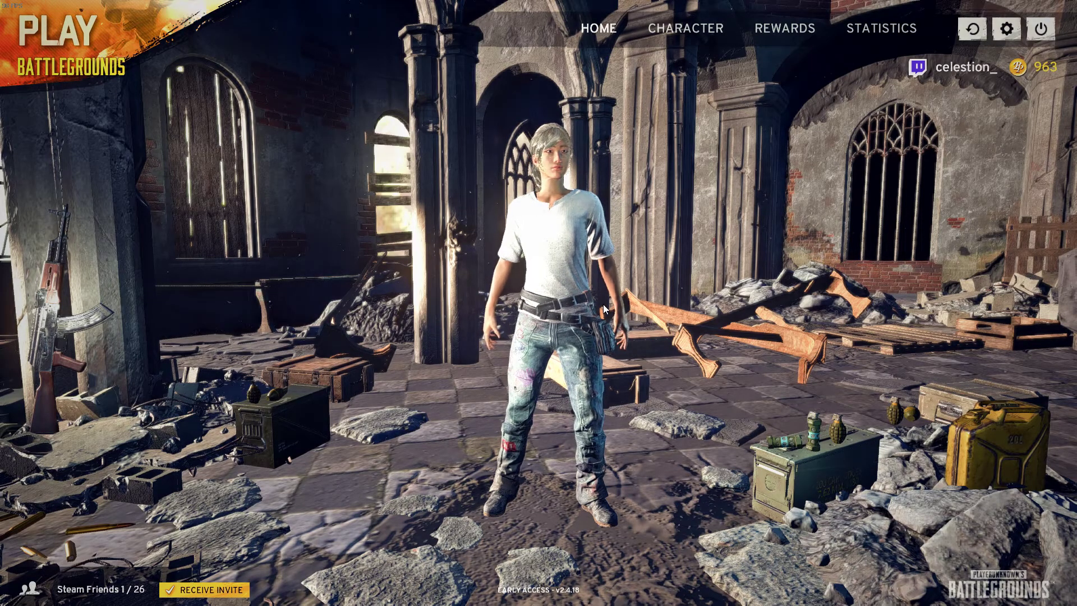
- Bring up the ReShade overlay in the lobby, choose the preset1.ini preset, and open and dismiss the name entry for a new preset
key(Home)
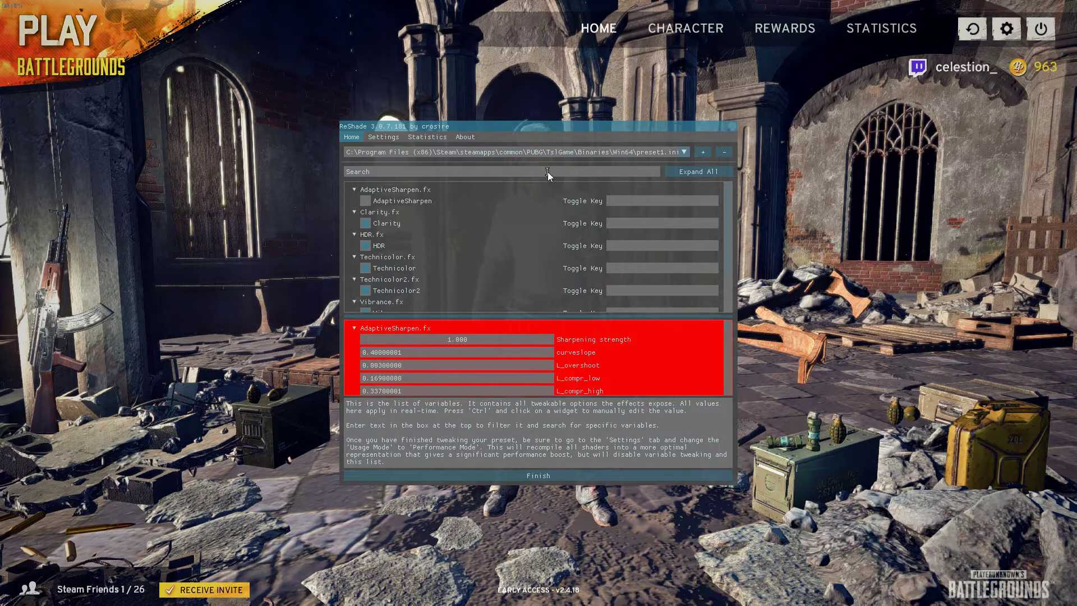
click(684, 152)
click(637, 164)
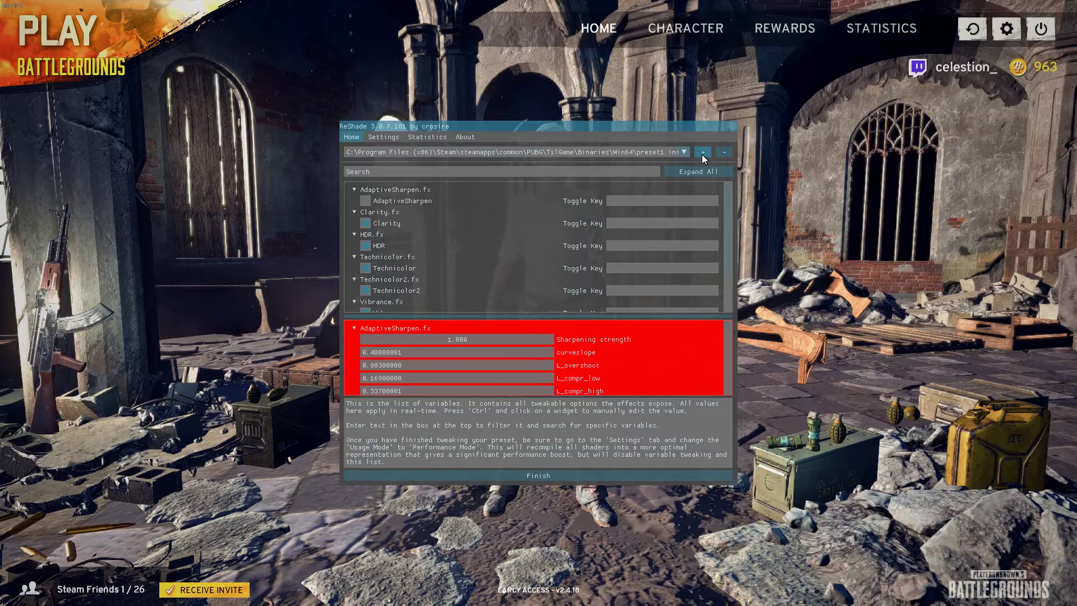
click(703, 153)
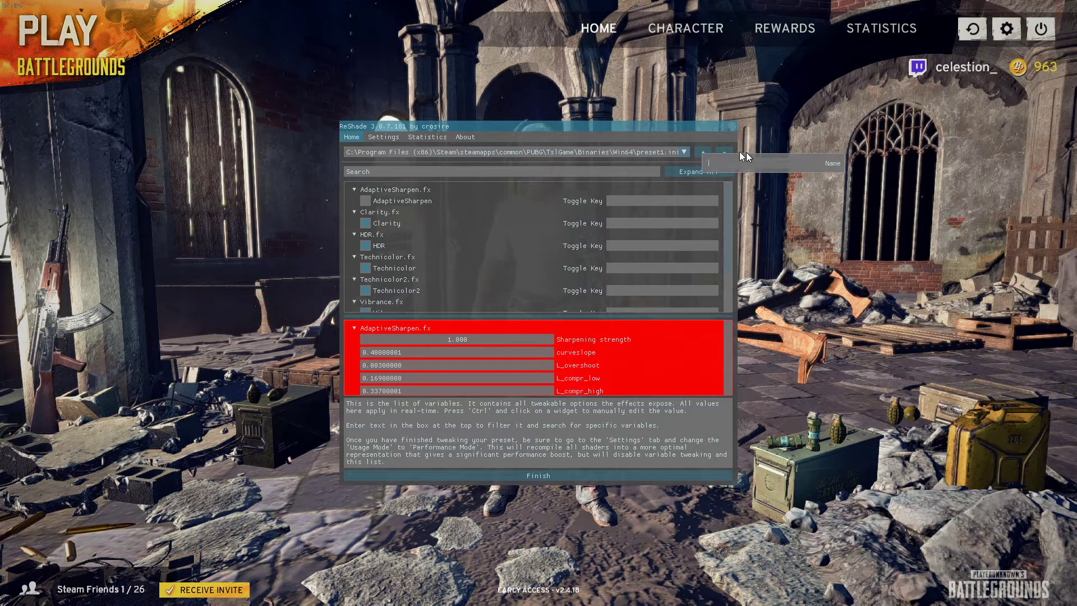
click(705, 140)
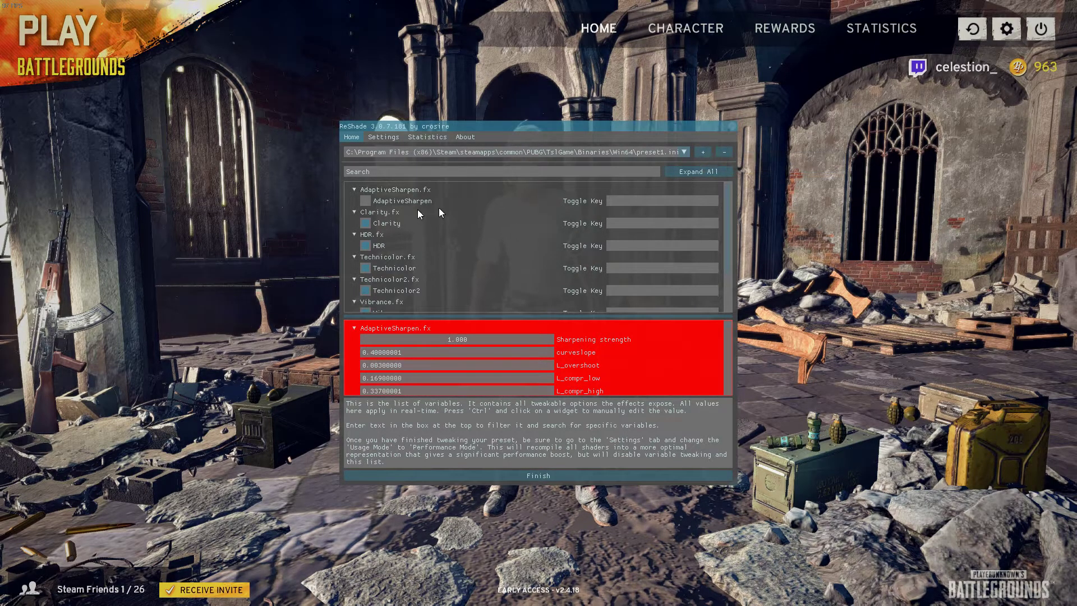
- Collapse the AdaptiveSharpen.fx and Bloom.fx variable groups, and examine which effects are enabled in the preset's effect list
click(353, 327)
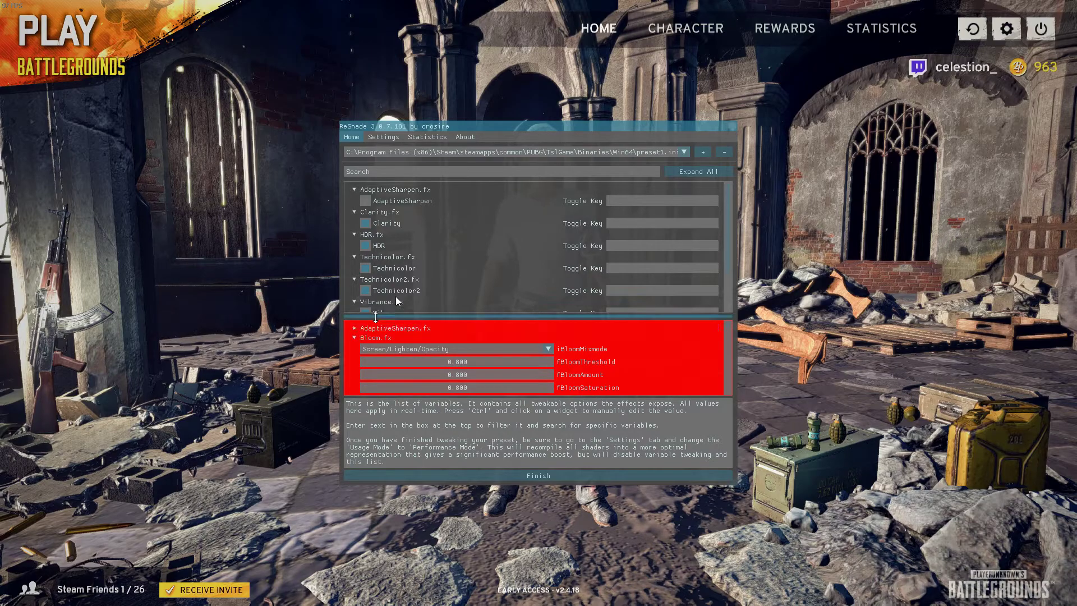
click(355, 337)
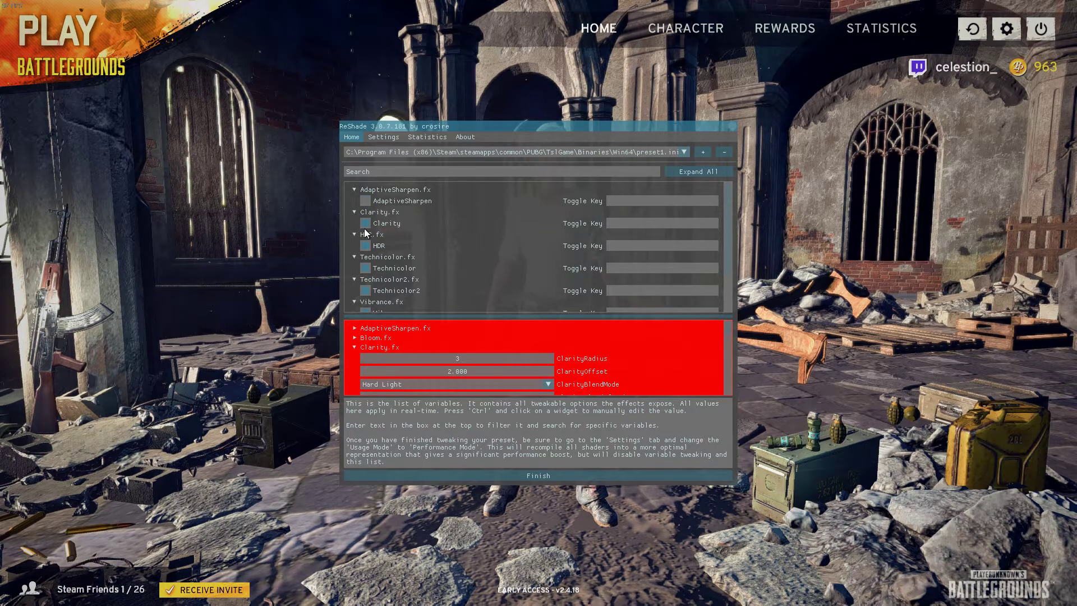
scroll(468, 224, down, 2)
scroll(392, 224, up, 2)
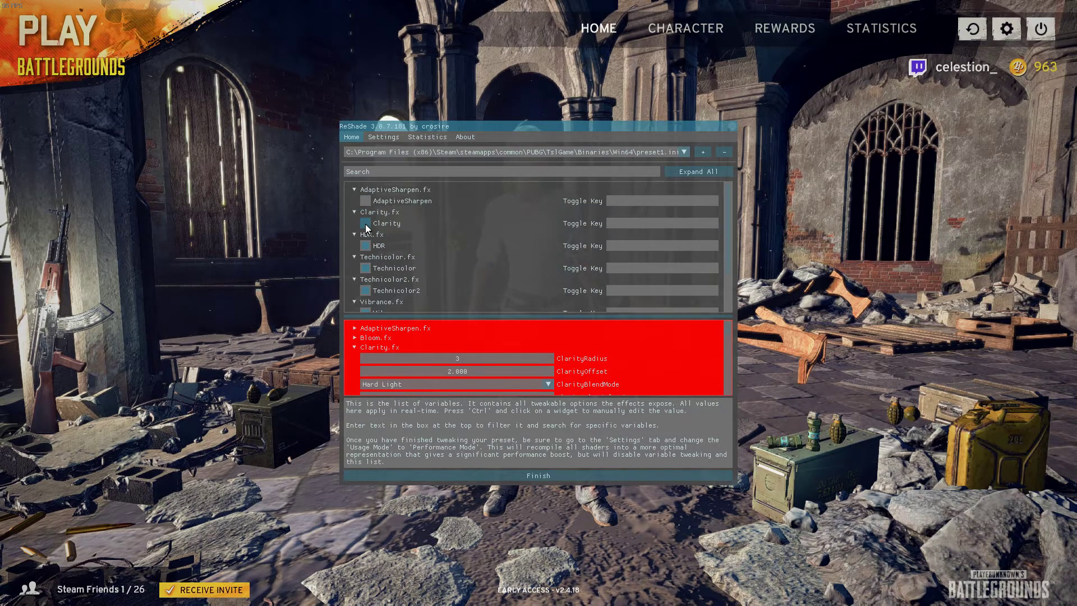
scroll(375, 261, down, 2)
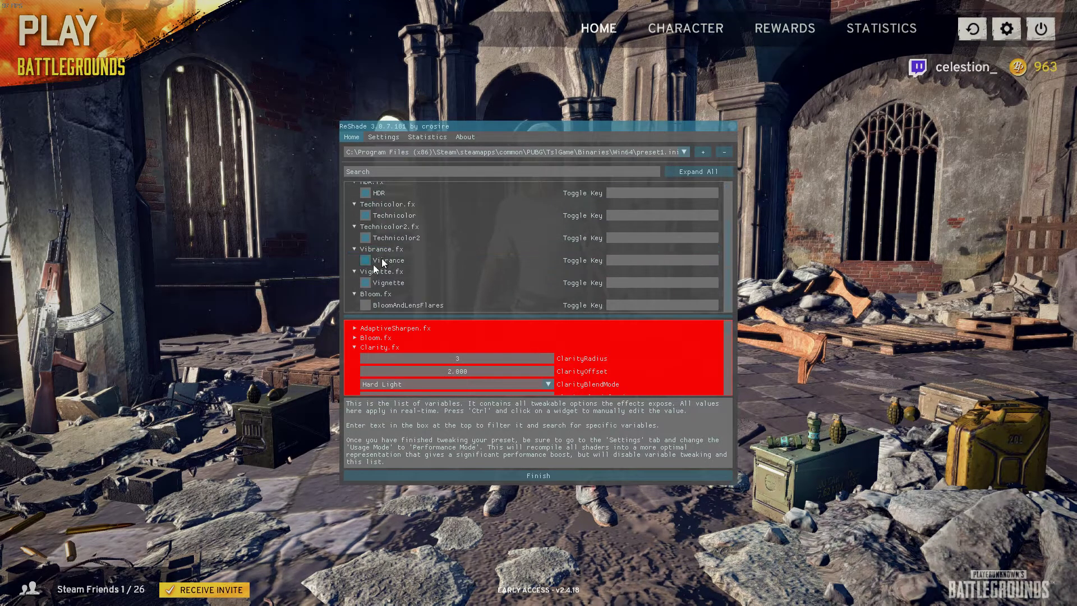
scroll(426, 260, up, 2)
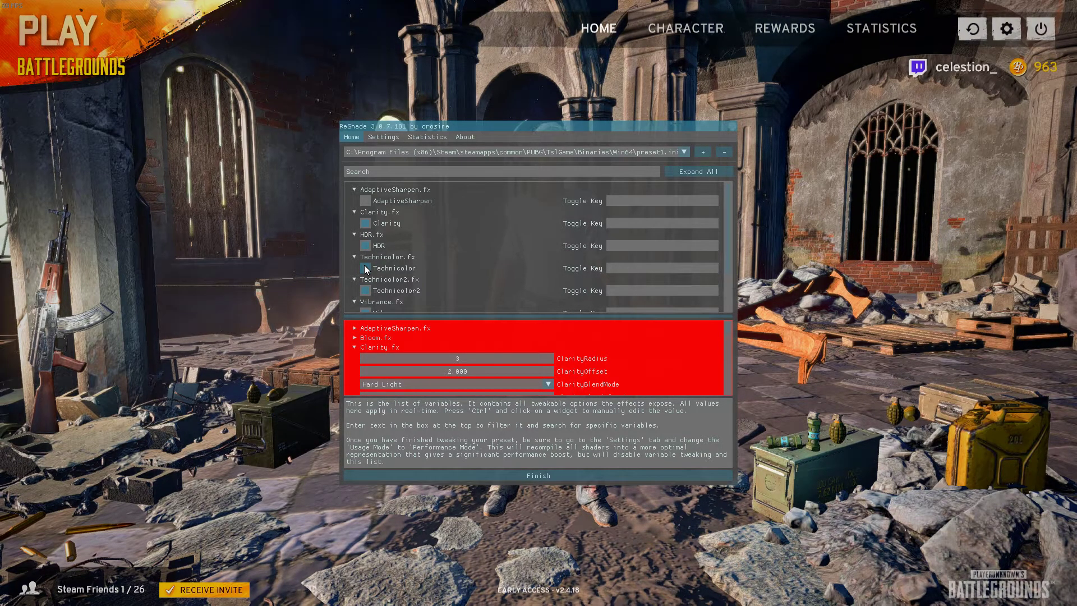
scroll(437, 245, down, 1)
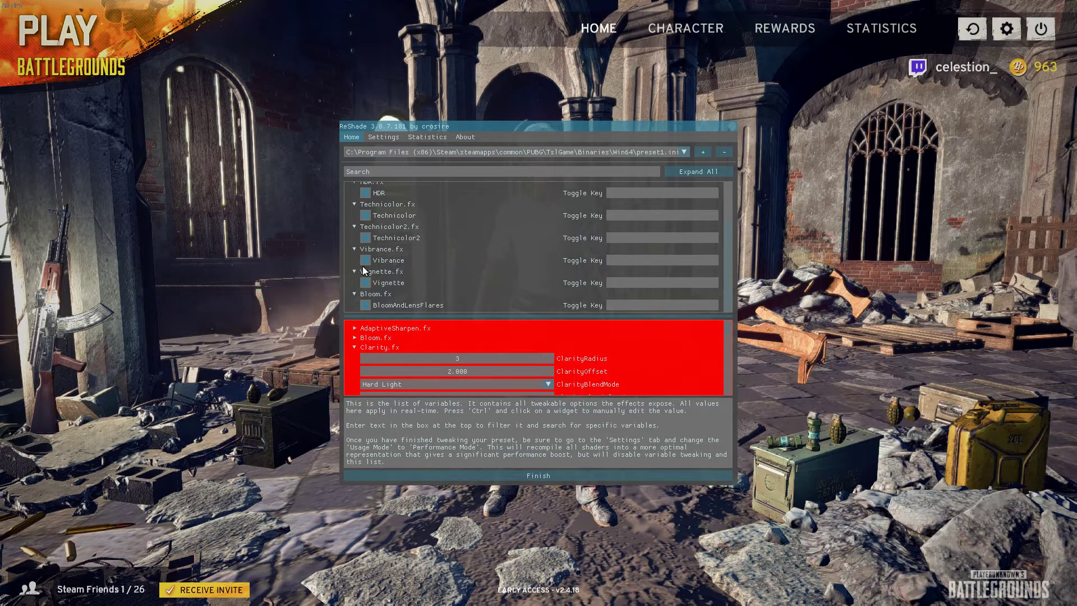